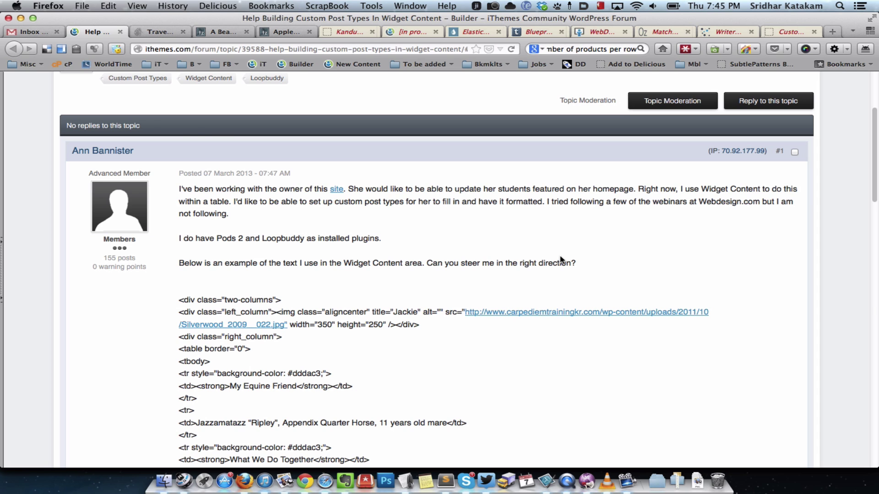
Switch from the forum post to the riding instructor's live site with its Meet My Students tabs.
key(ctrl+Tab)
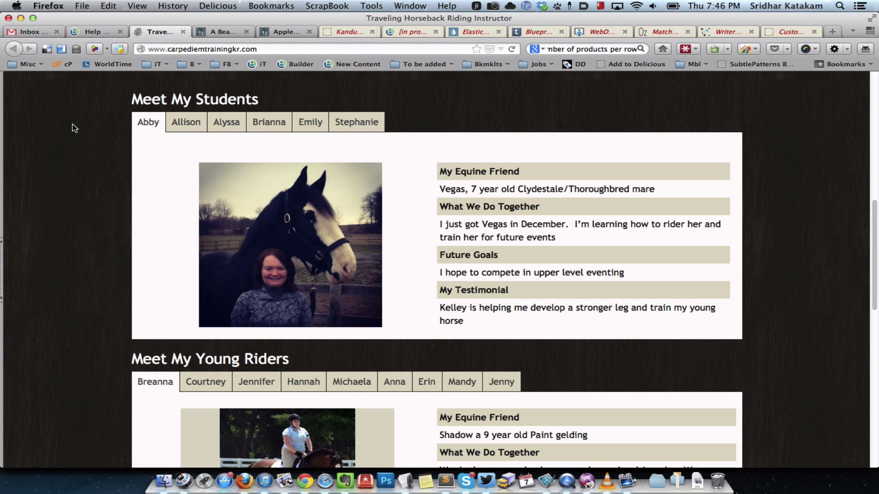
Recheck the forum request, then highlight the My Equine Friend, What We Do Together and Future Goals headings.
key(ctrl+shift+Tab)
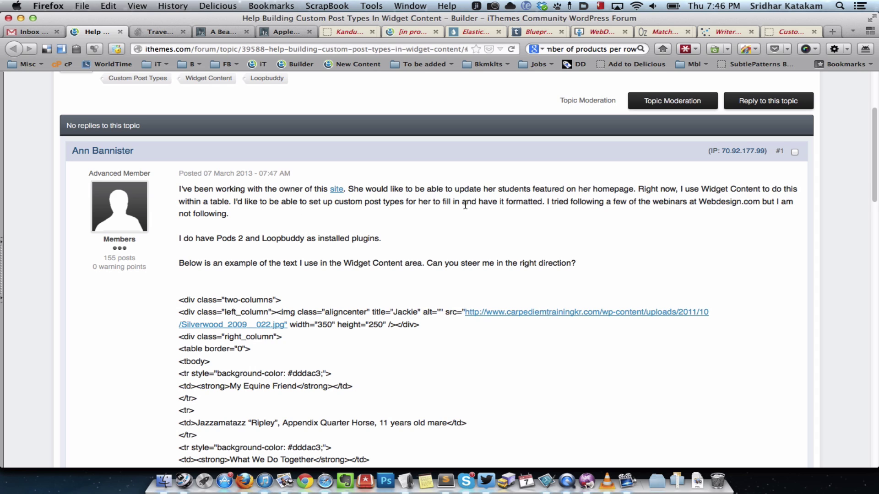
key(ctrl+Tab)
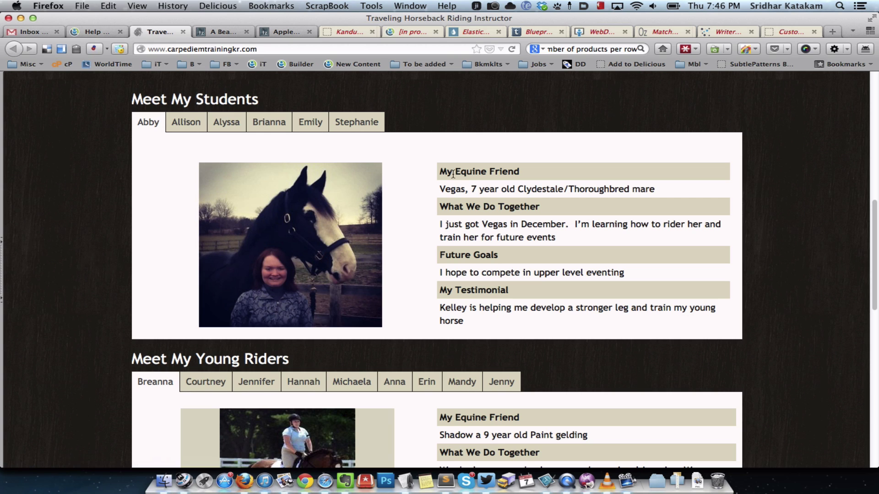
drag(439, 172, 473, 173)
drag(440, 207, 504, 208)
click(441, 256)
drag(485, 259, 500, 262)
click(493, 224)
Show Allison's and Alyssa's student profiles, then return to Abby's.
click(188, 123)
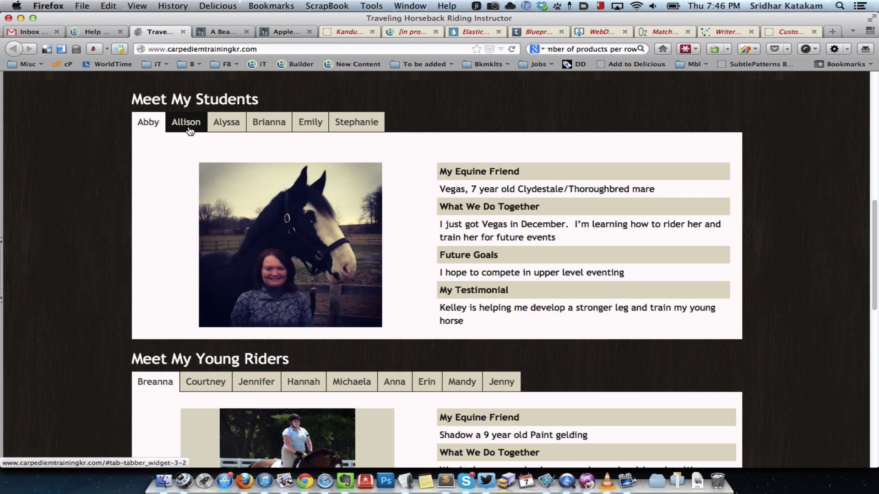
click(241, 130)
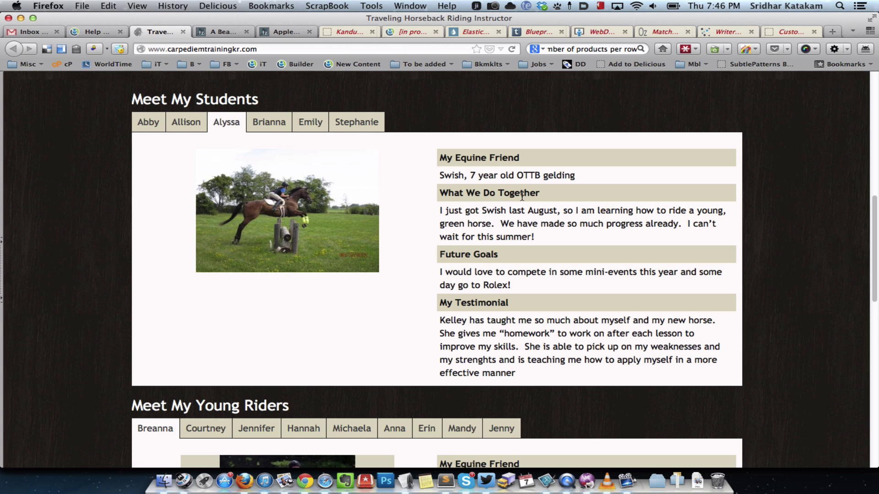
click(165, 121)
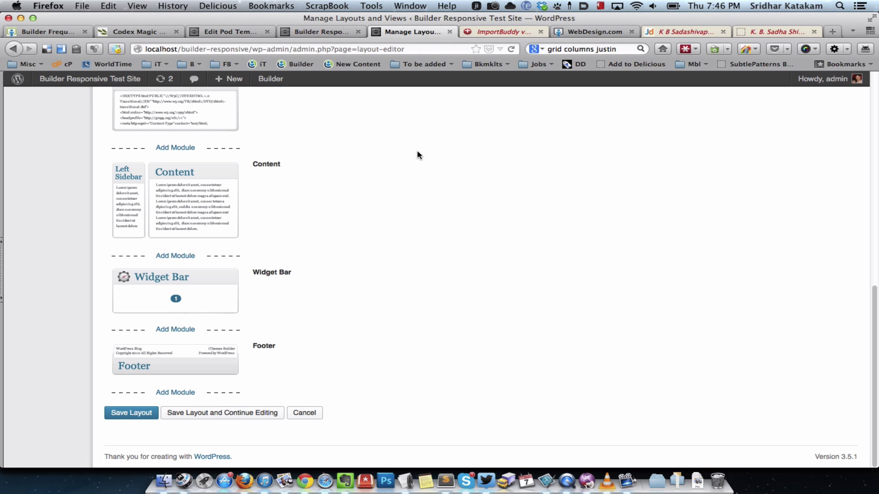
Bring up the student_detail template tab, then go to the list of all pods.
click(227, 32)
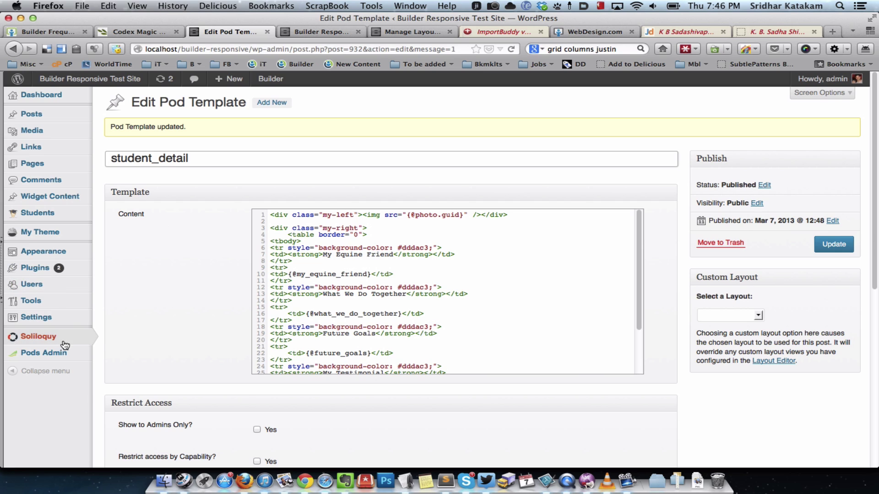
mouse_move(64, 352)
click(137, 357)
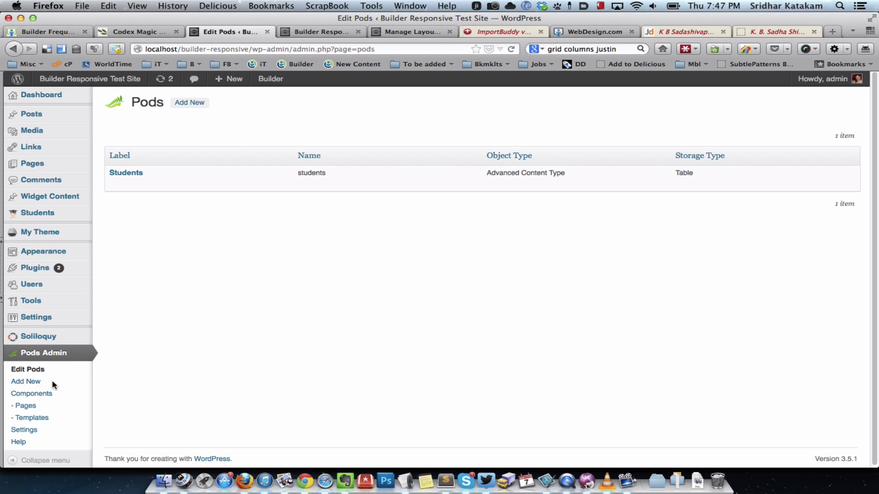
Start a new pod with Create New and review the Content Type choices unchanged, then return to the pods list.
click(53, 383)
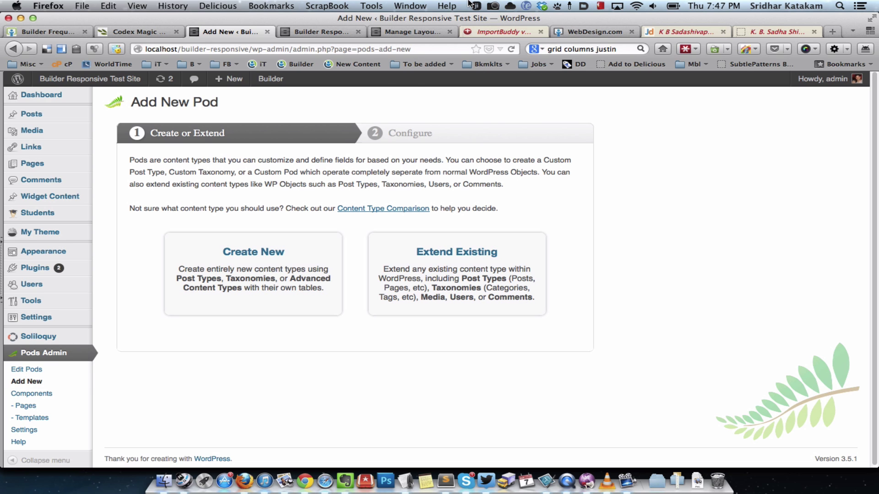
key(super+Tab)
click(265, 274)
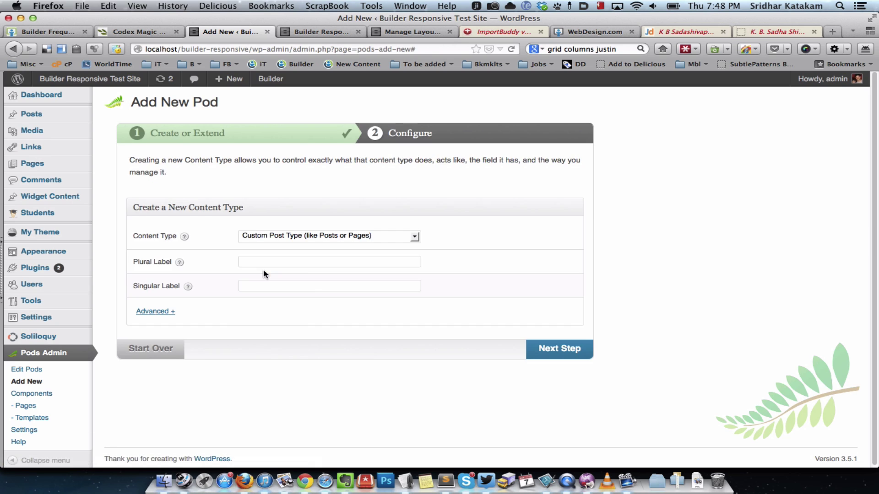
click(399, 235)
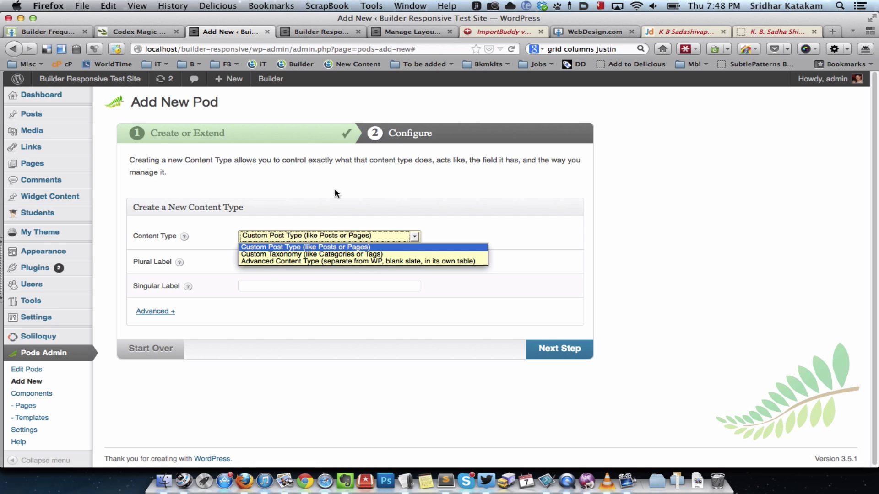
click(302, 133)
click(52, 371)
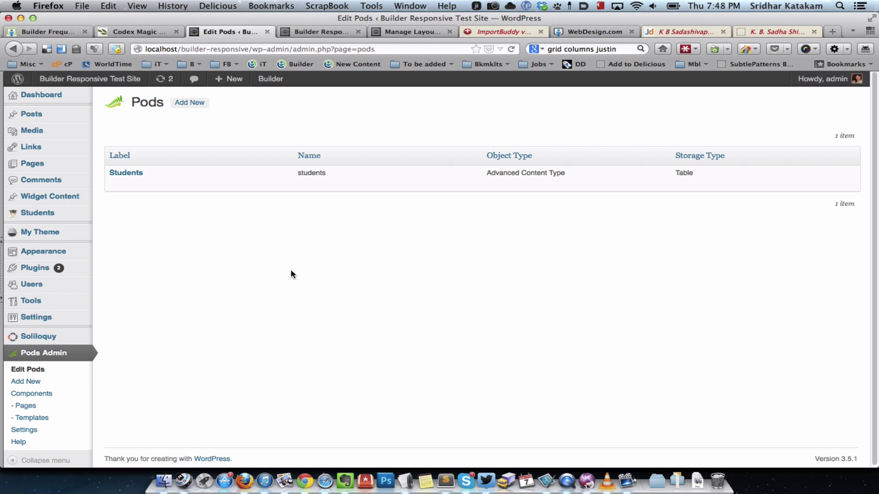
Open the Students pod's field list and compare its My Equine Friend field with the live page heading.
mouse_move(134, 180)
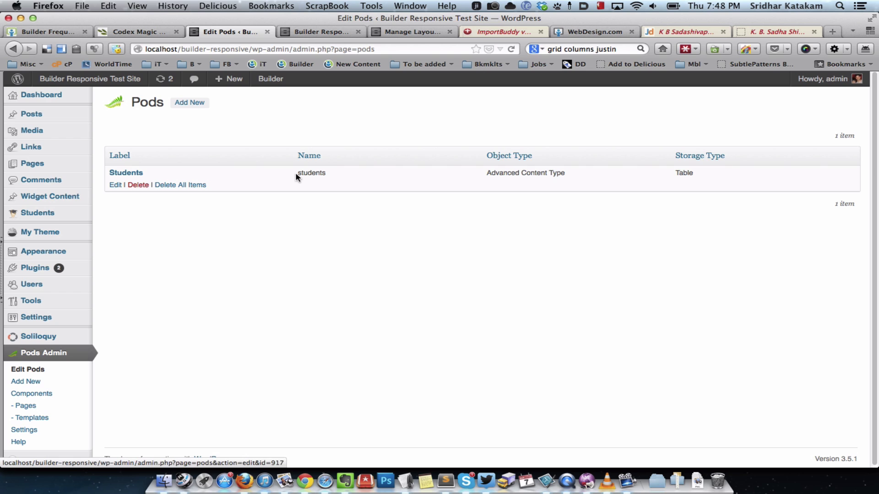
click(130, 174)
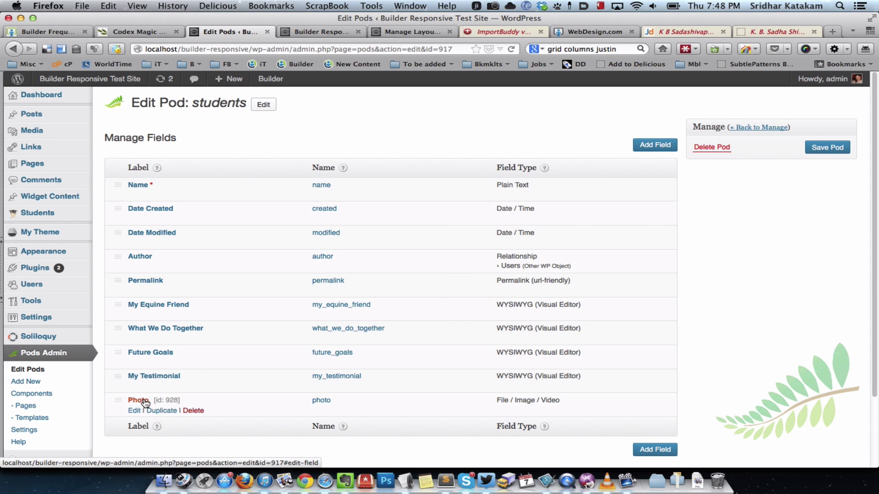
key(super+grave)
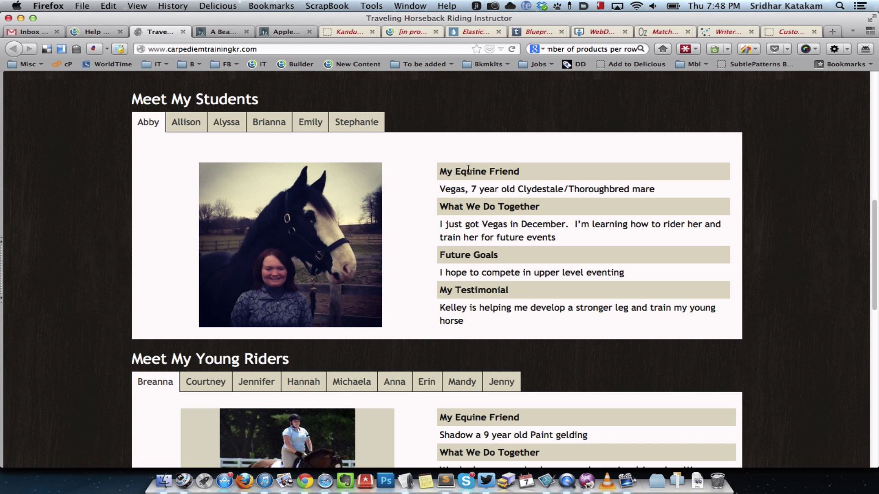
double_click(469, 171)
key(super+grave)
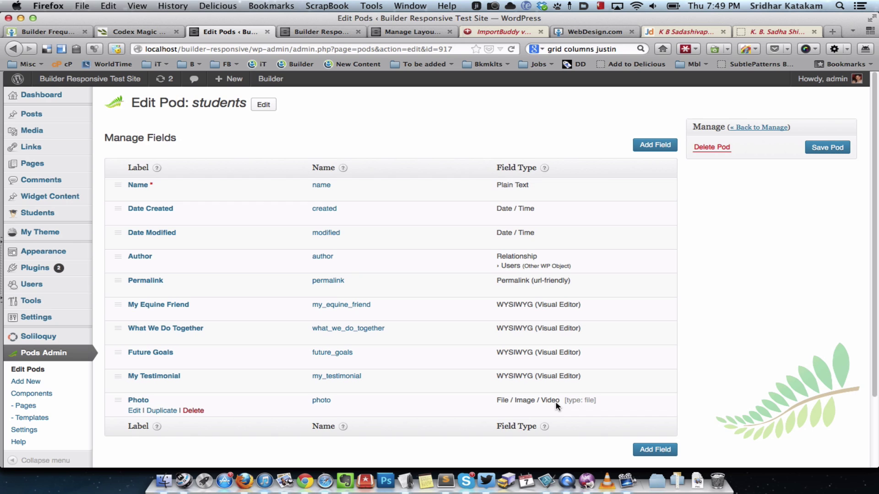
scroll(458, 344, down, 3)
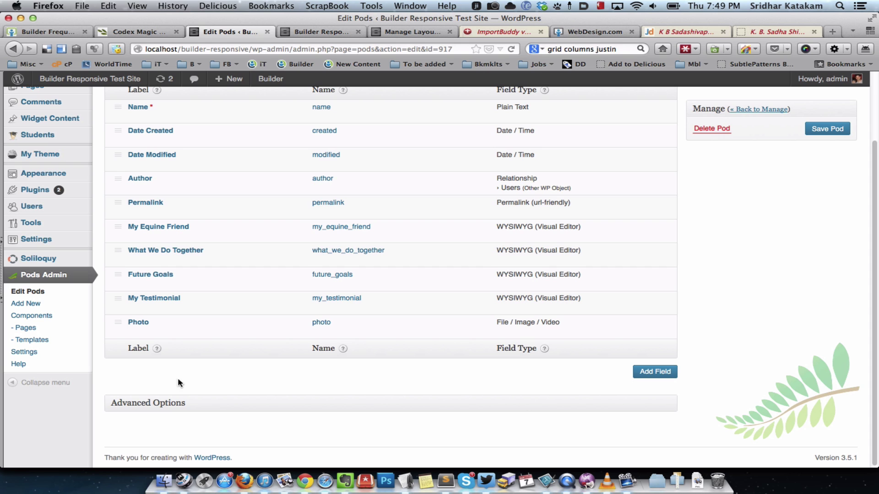
click(180, 400)
scroll(256, 341, down, 5)
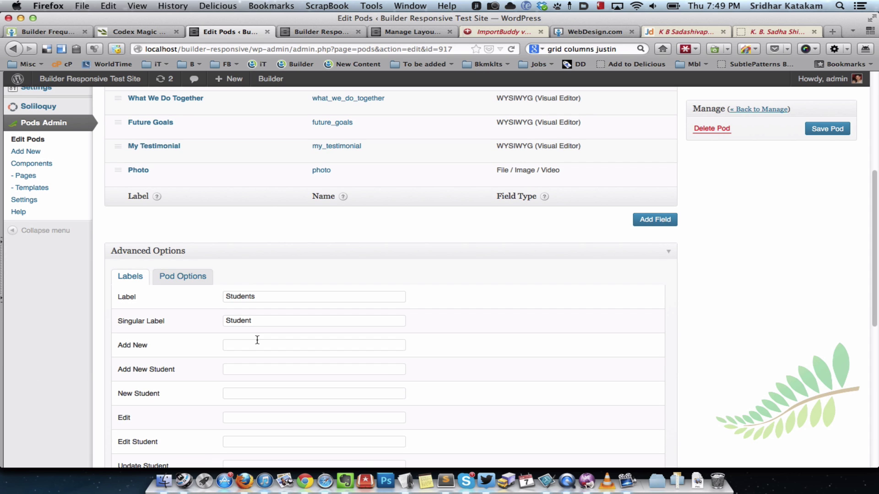
click(190, 277)
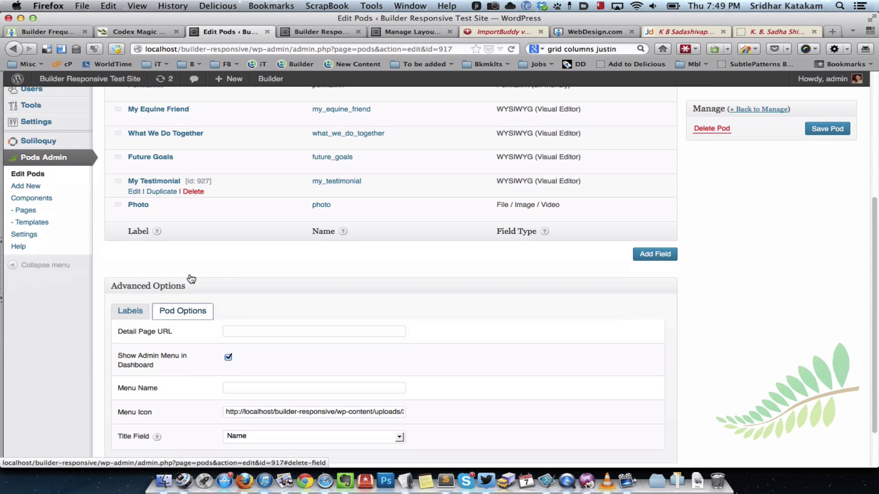
scroll(191, 279, down, 2)
click(315, 359)
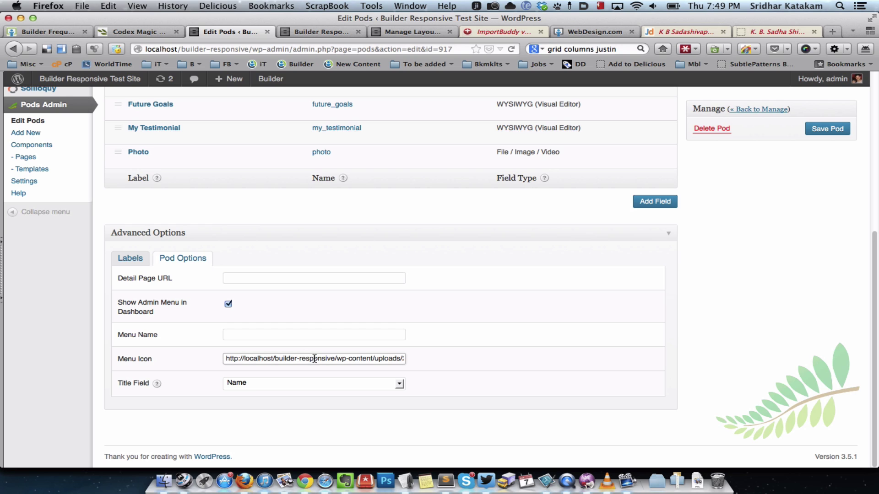
key(End)
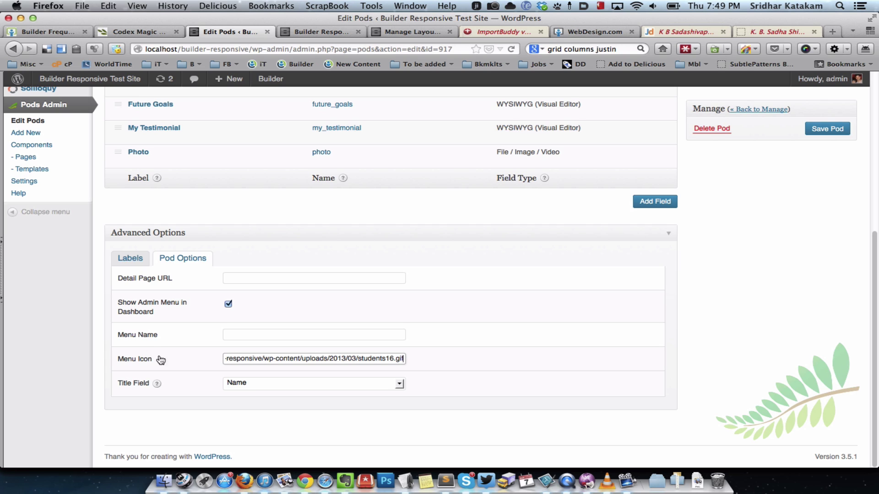
scroll(120, 195, up, 10)
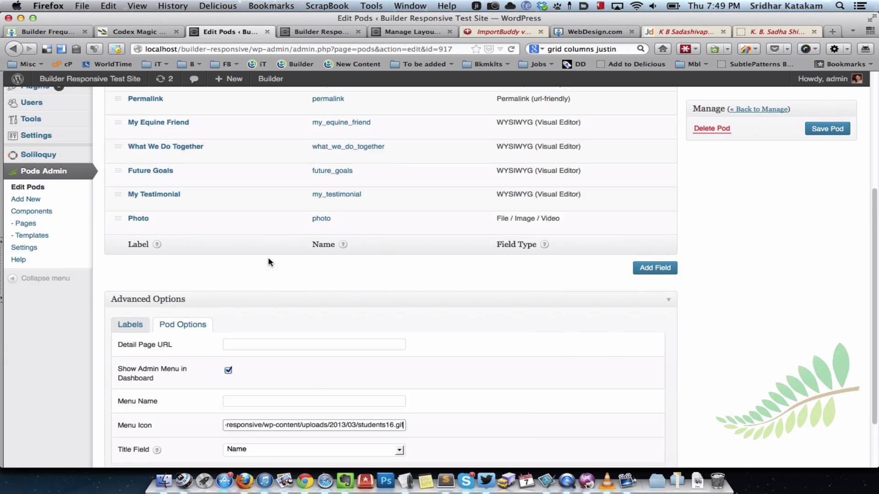
mouse_move(15, 221)
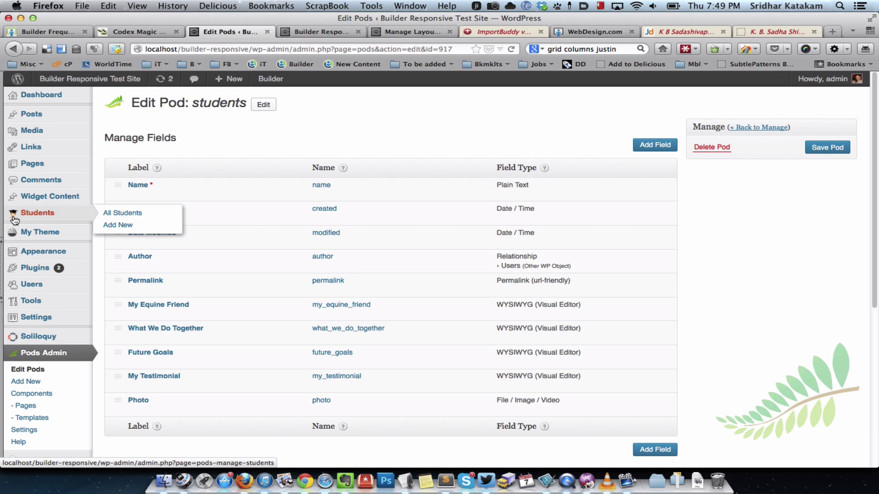
Leave the pod editor via Students > Add New, then list all student entries, Abby and Allison.
click(142, 225)
click(534, 91)
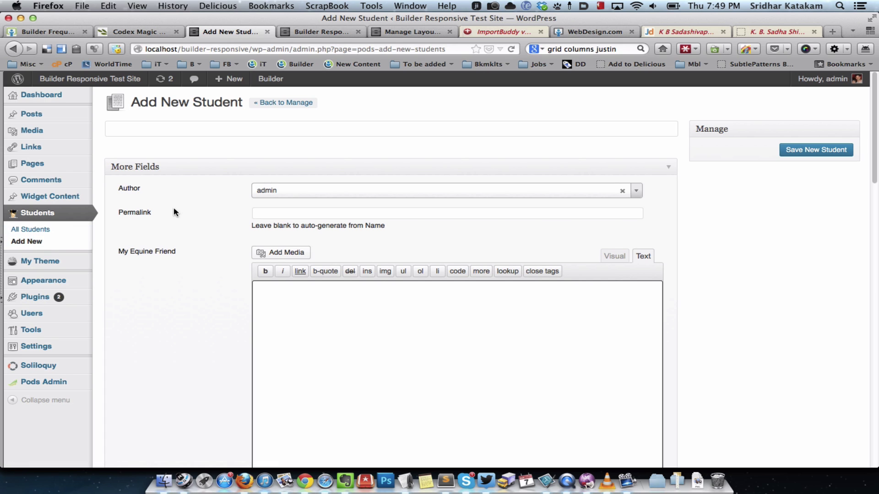
scroll(172, 211, down, 5)
scroll(172, 211, up, 5)
click(58, 232)
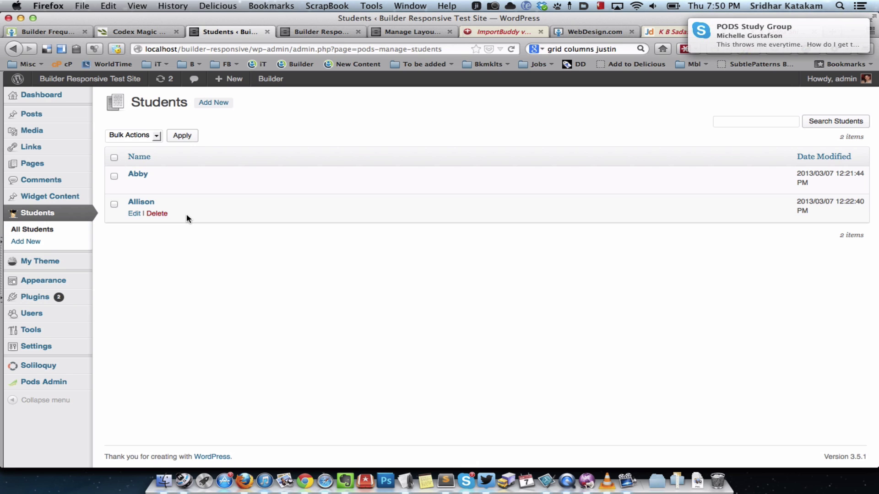
key(super+grave)
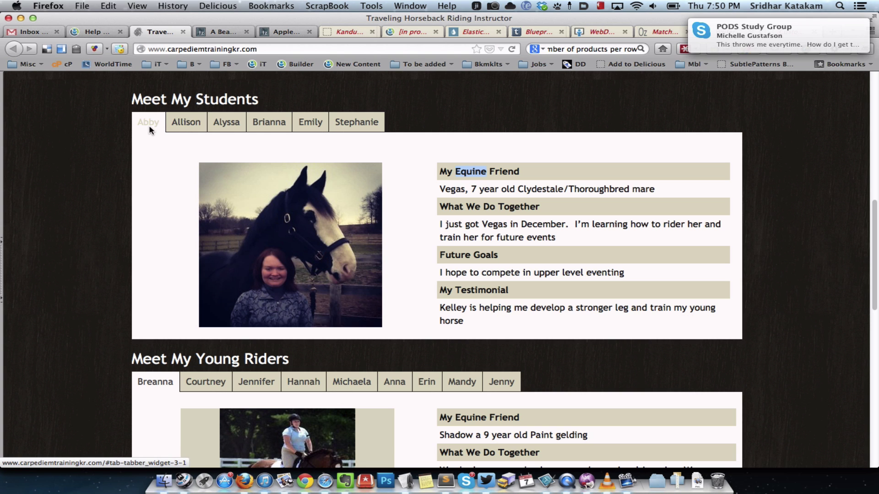
key(super+grave)
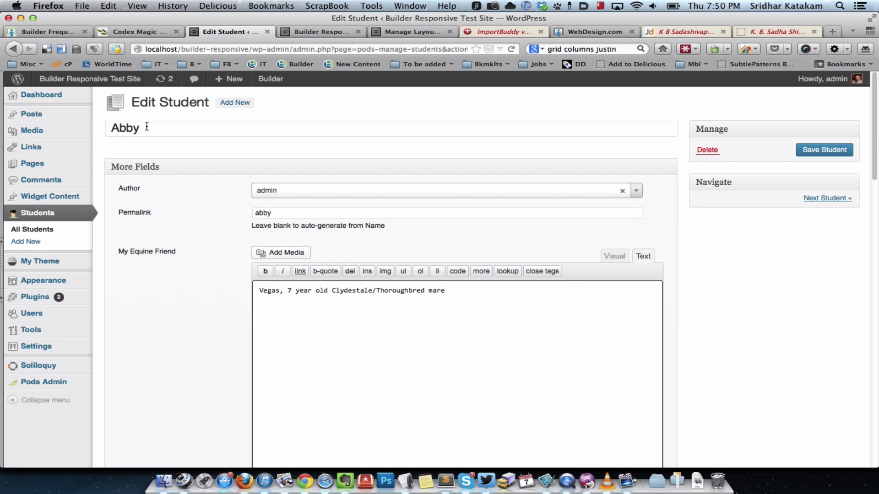
click(162, 127)
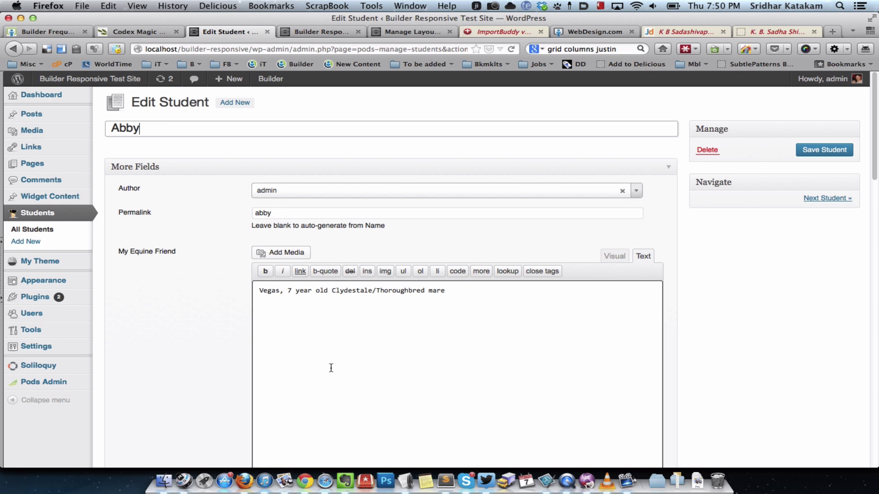
key(super+grave)
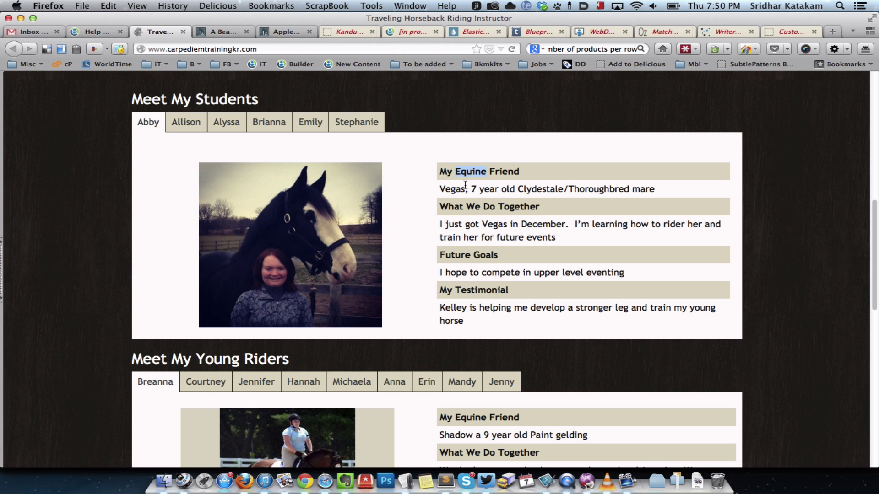
triple_click(458, 190)
key(super+grave)
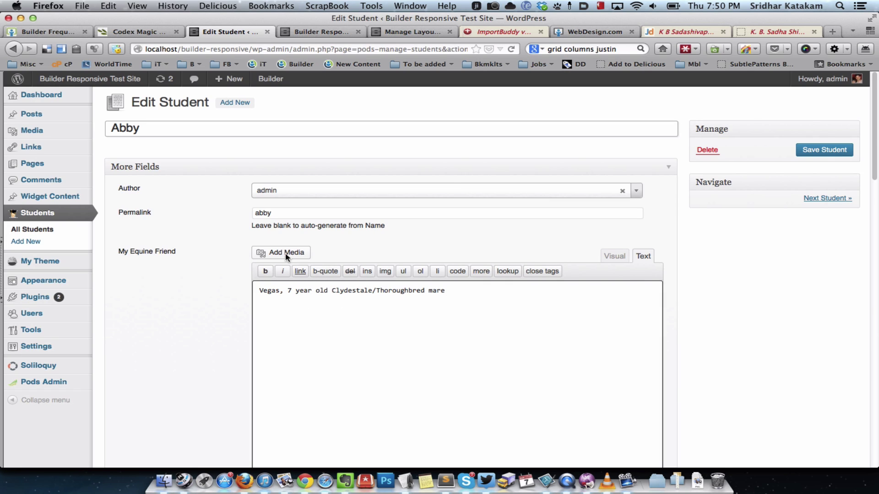
key(super+grave)
key(super+grave)
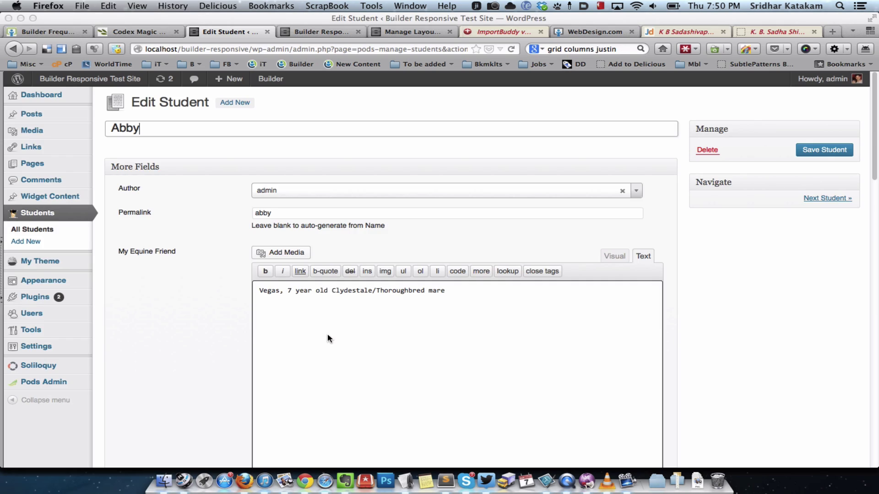
scroll(328, 337, down, 10)
scroll(350, 223, down, 15)
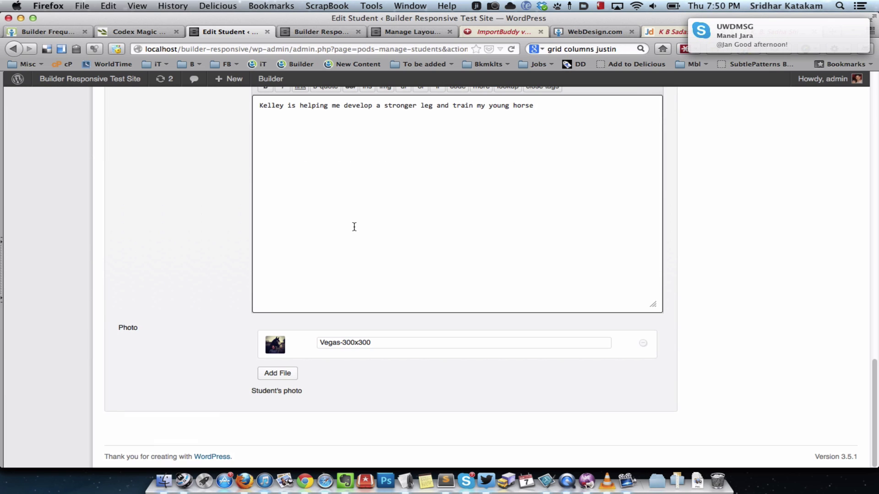
key(super+grave)
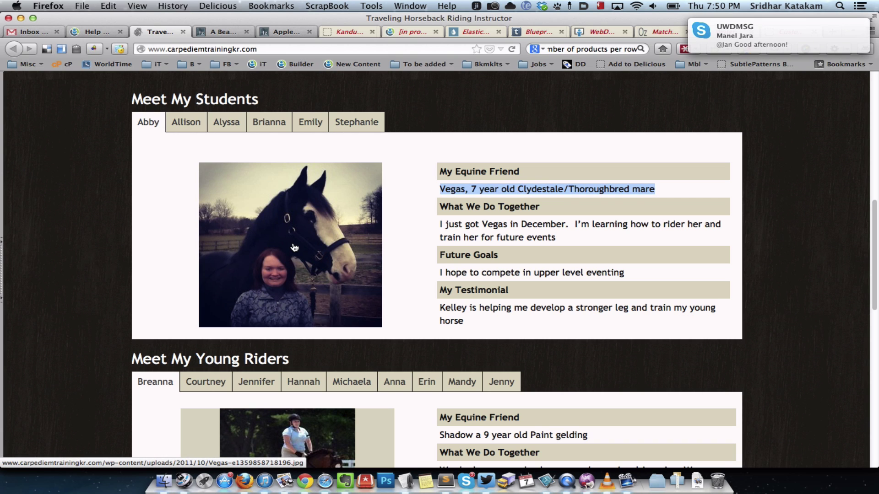
key(super+grave)
scroll(428, 269, up, 20)
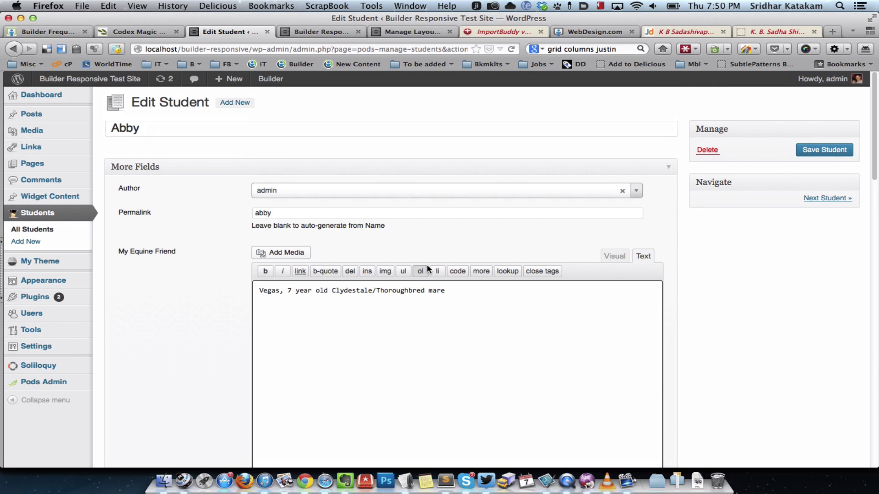
scroll(609, 255, down, 20)
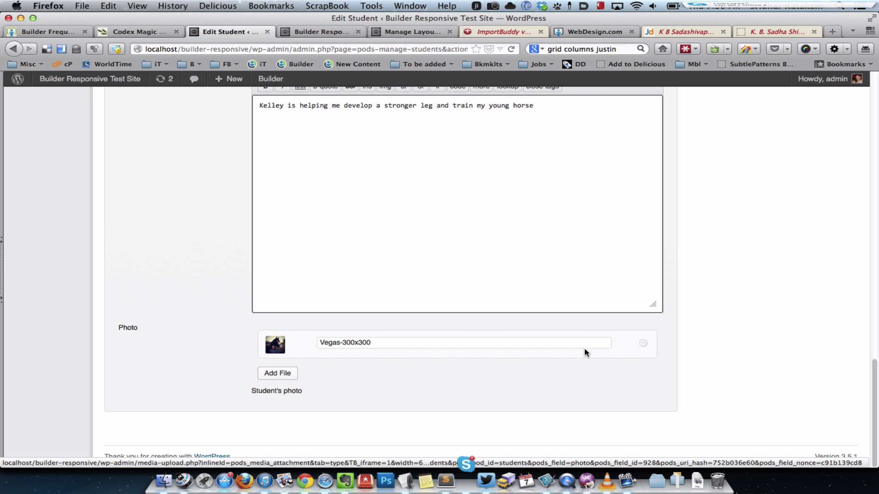
scroll(584, 348, up, 20)
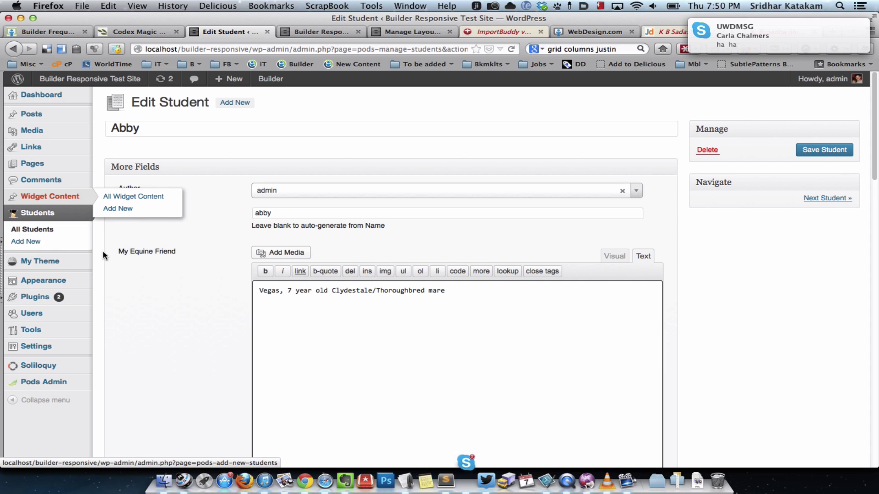
key(super+grave)
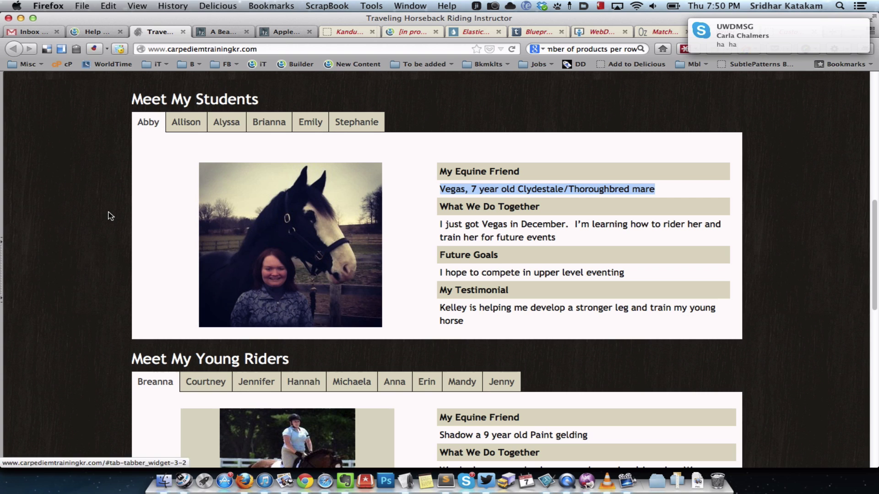
key(super+grave)
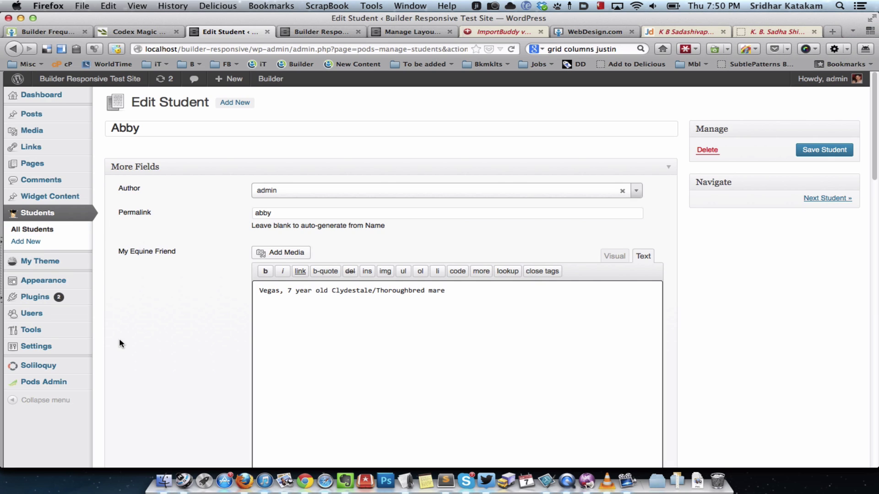
Go to Pods Admin > Components, then open the Pod Templates list containing student_detail.
mouse_move(63, 387)
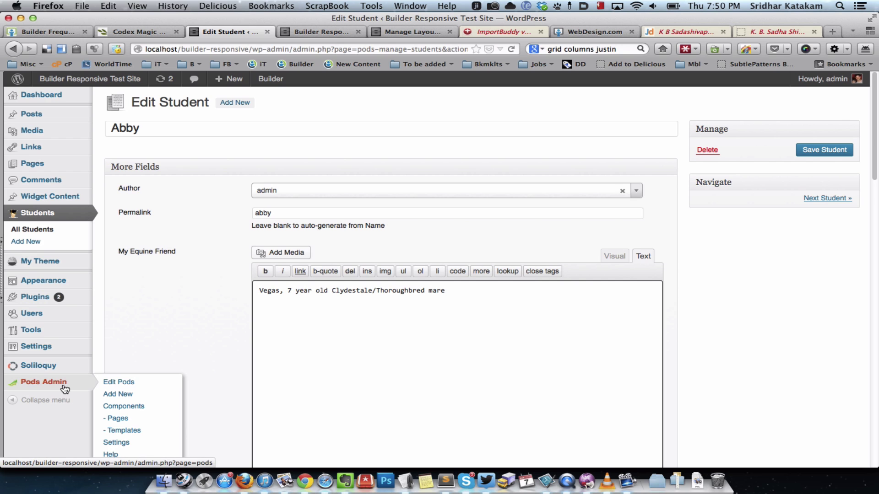
click(127, 408)
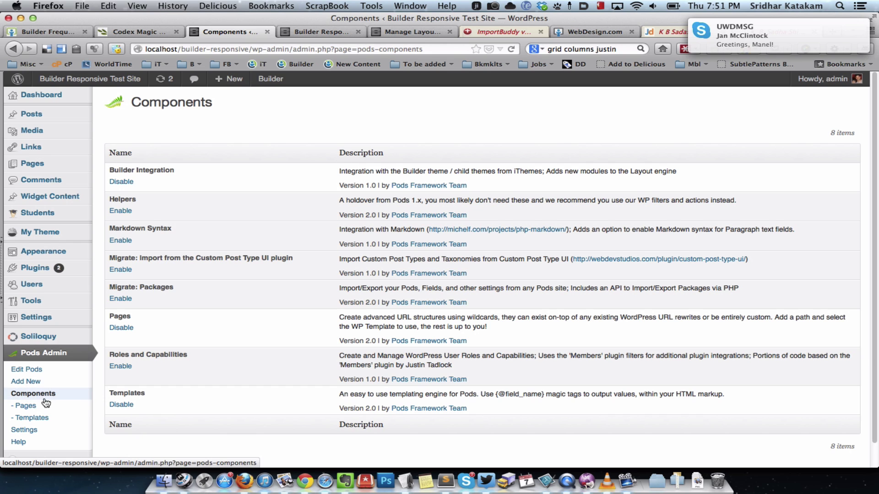
click(56, 418)
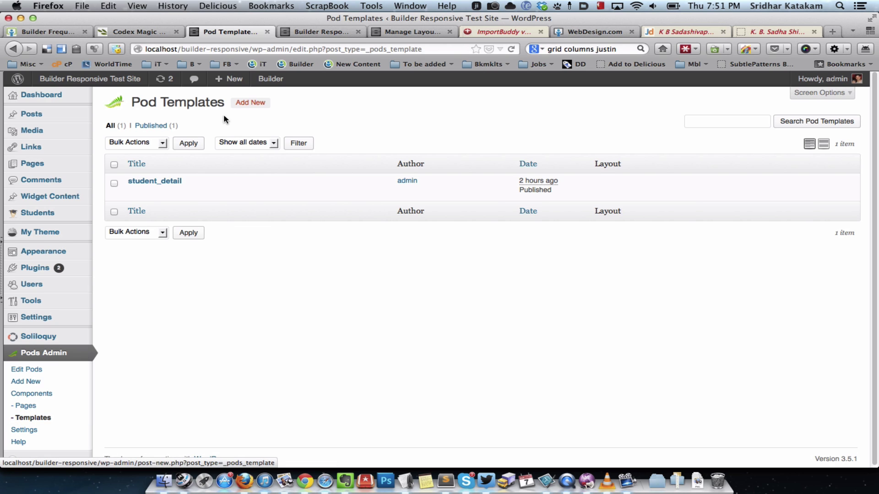
click(172, 184)
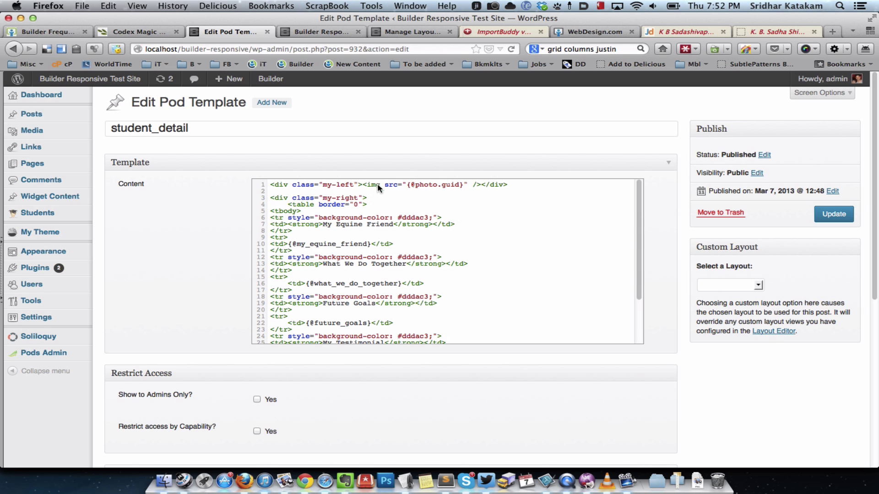
key(super+grave)
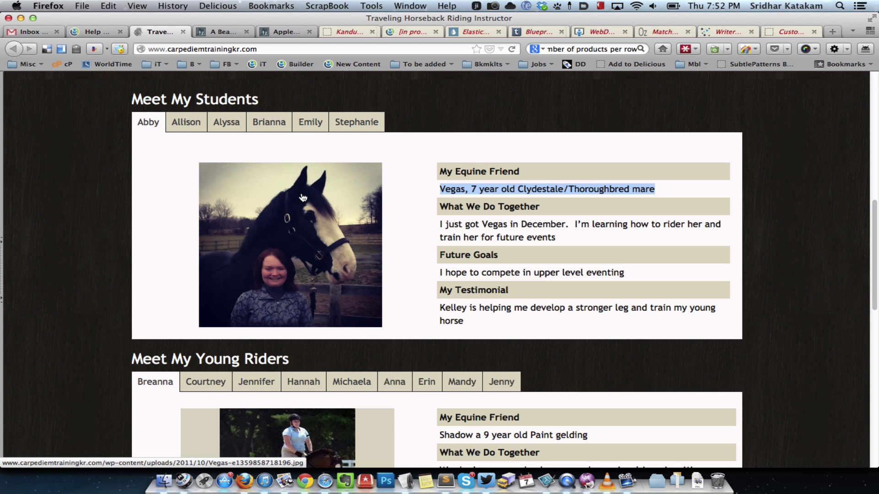
key(super+grave)
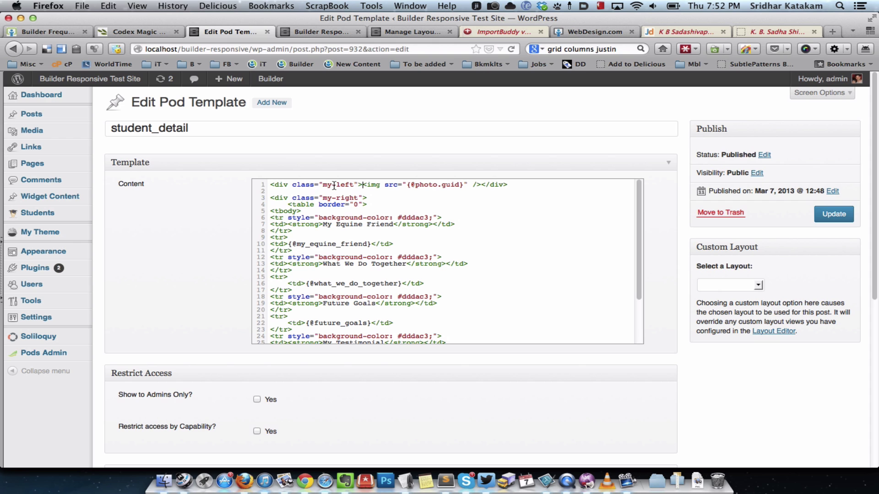
key(super+grave)
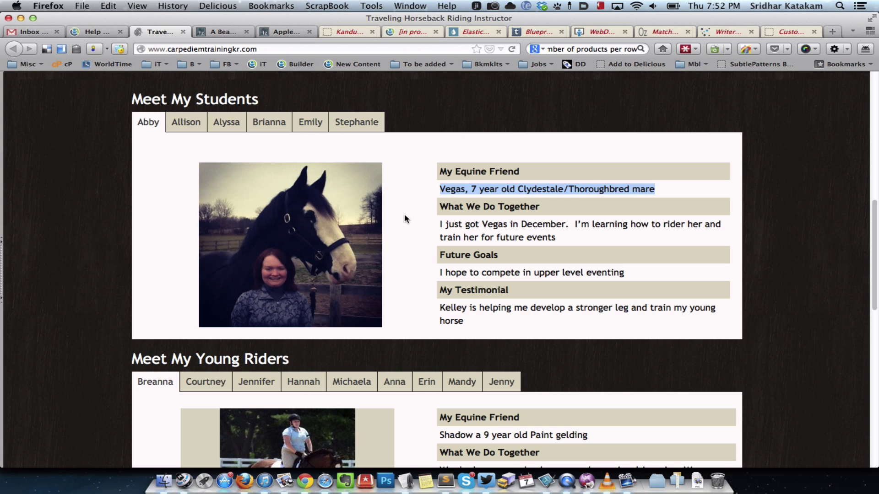
key(super+grave)
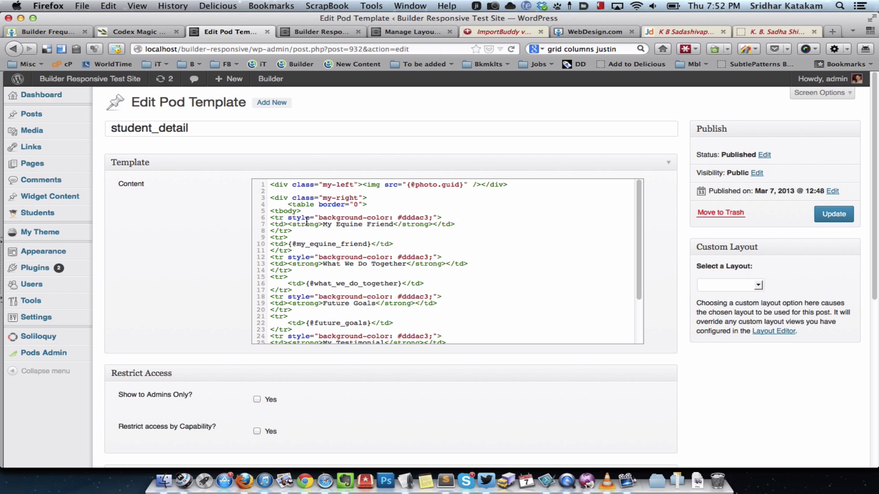
key(super+grave)
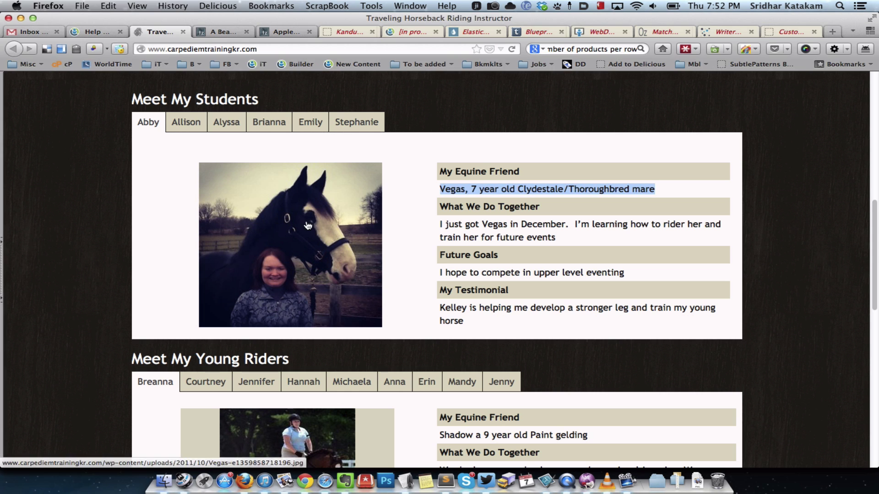
click(403, 213)
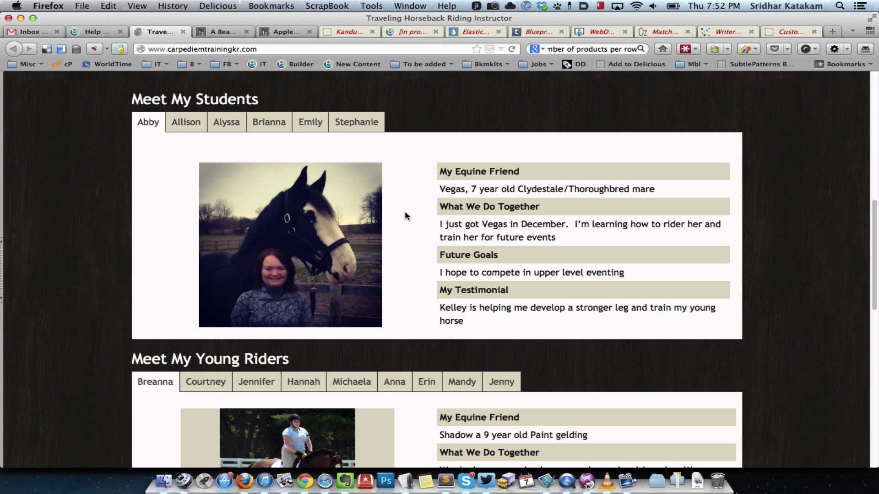
key(super+grave)
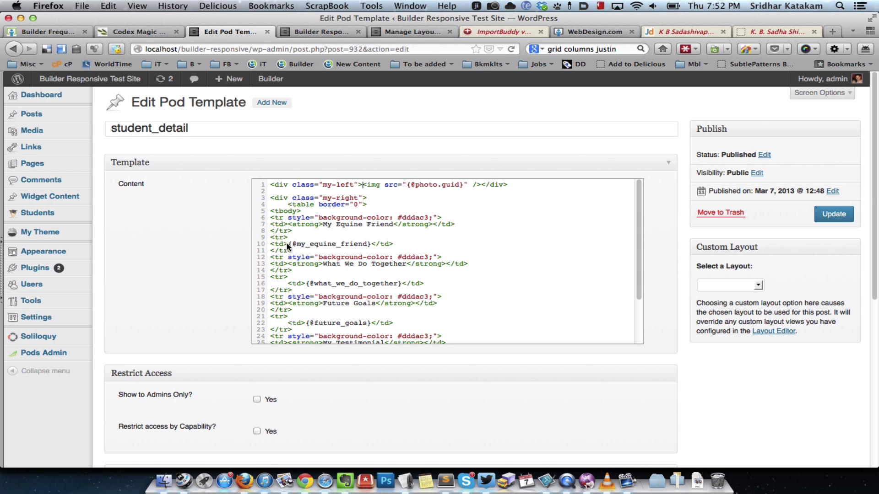
key(super+grave)
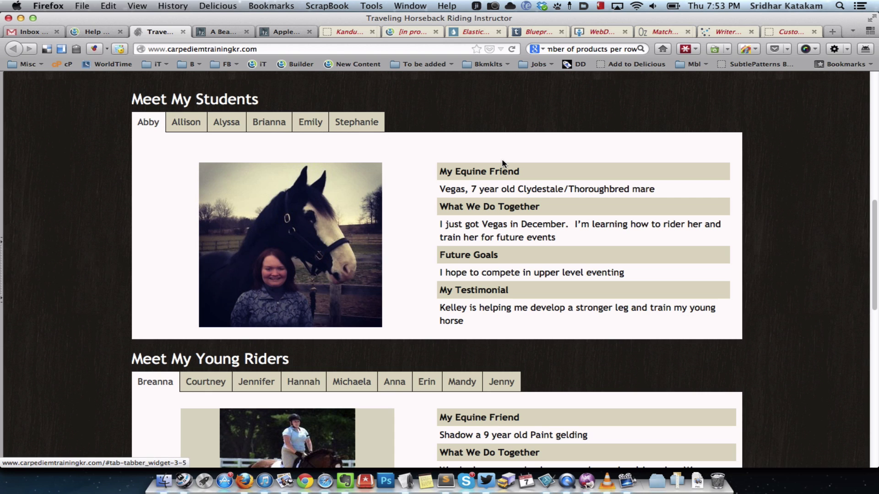
triple_click(512, 189)
key(super+grave)
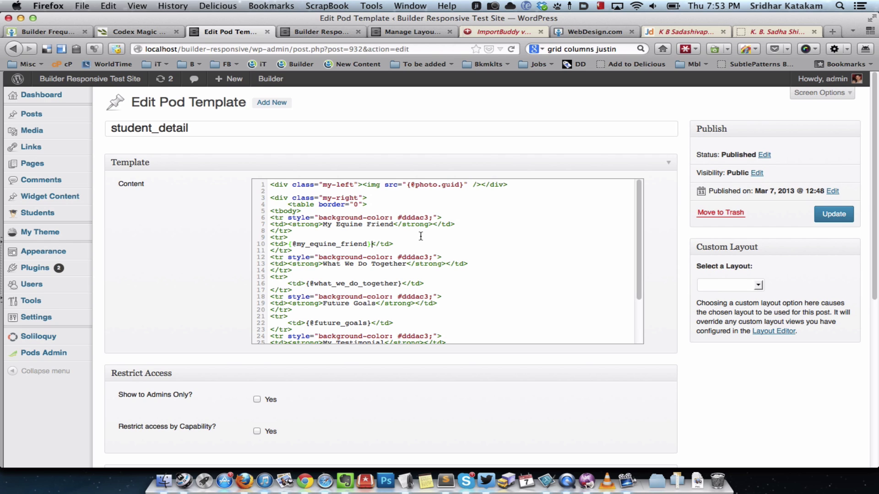
scroll(443, 240, down, 3)
scroll(442, 240, up, 3)
In style.css, review .my-left at width 40% and .my-right's float and 60% width, then return to the browser.
click(445, 473)
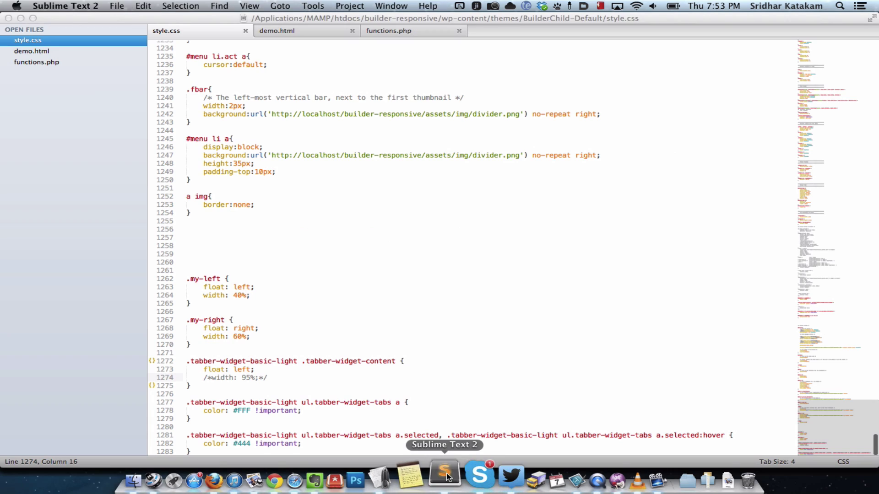
click(241, 275)
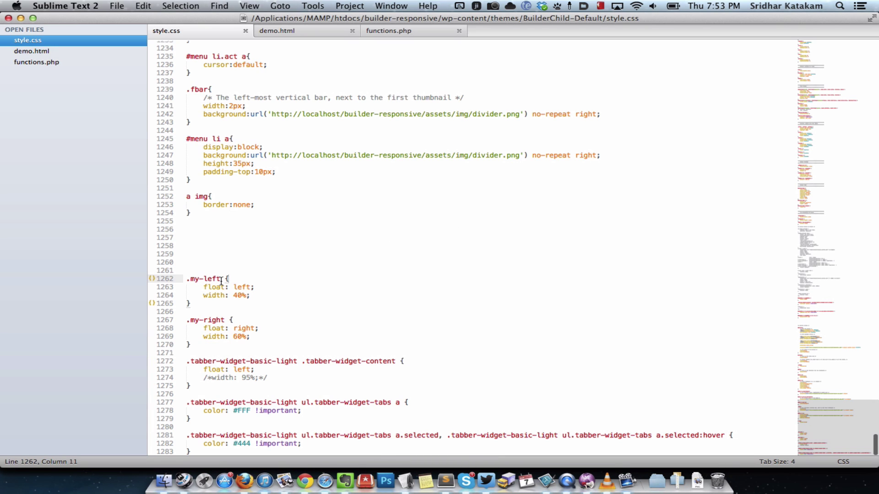
click(255, 294)
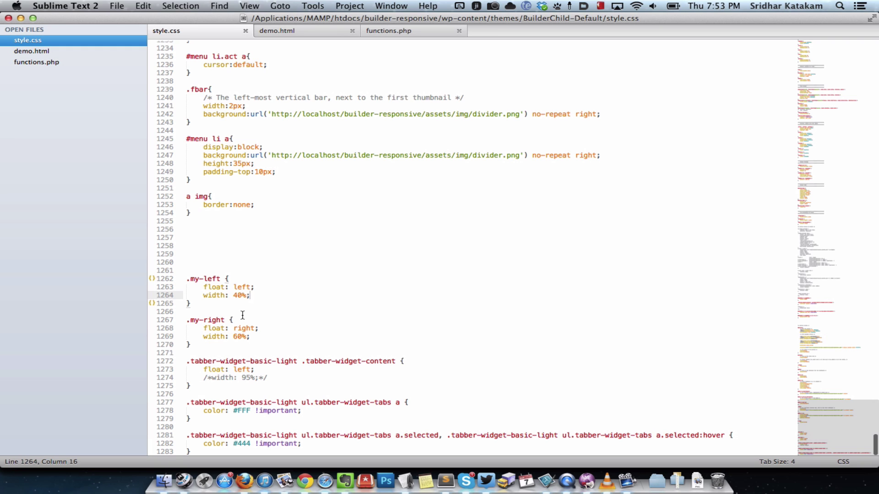
click(226, 320)
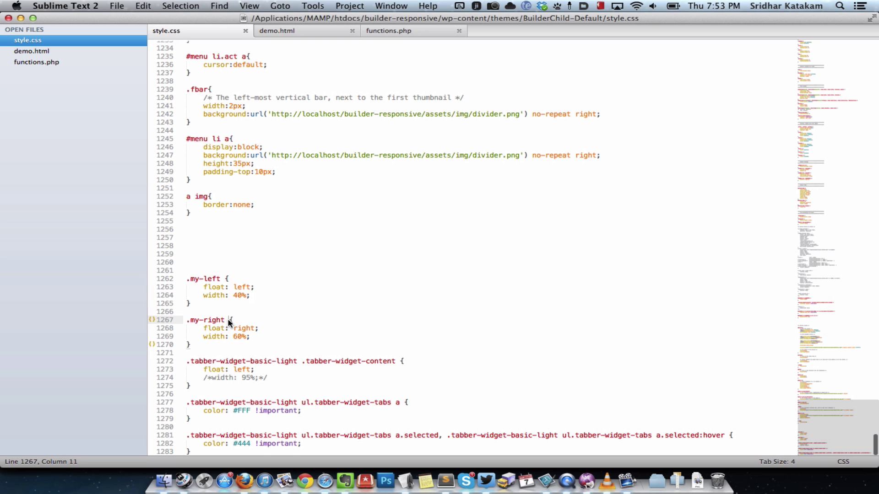
click(265, 329)
click(252, 338)
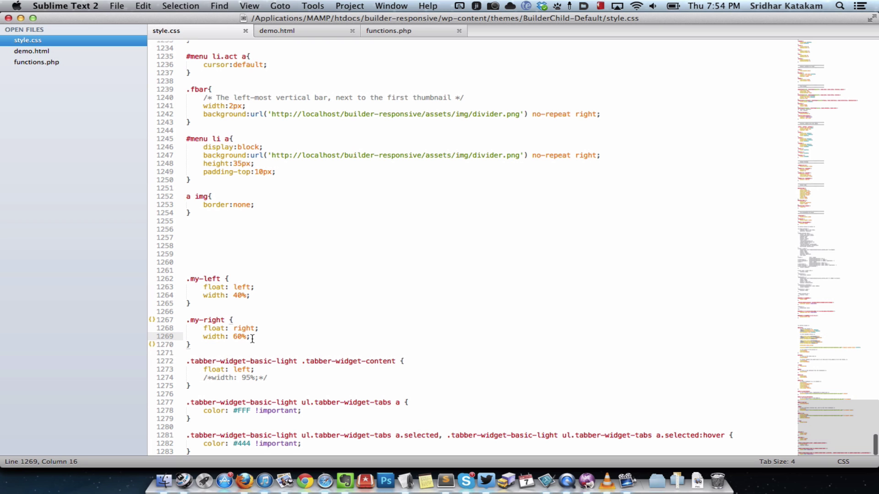
key(super+Tab)
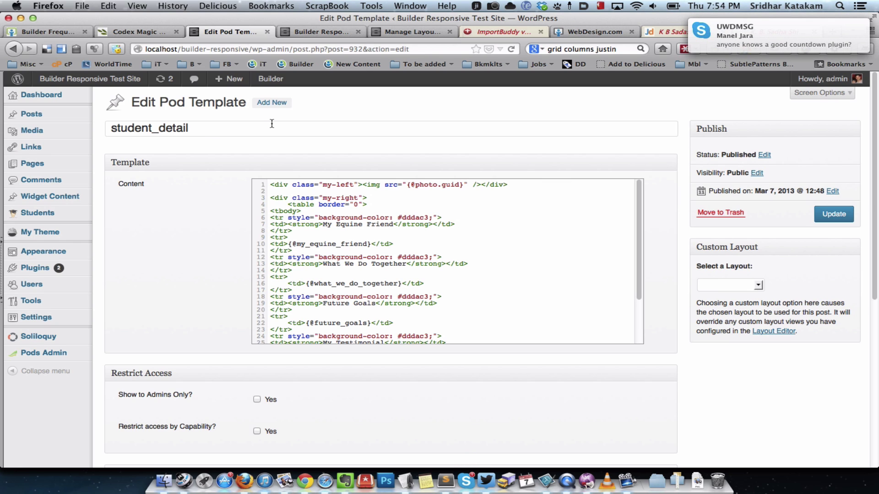
Flip through the layout editor, front-end student tabs and student_detail template pages.
mouse_move(86, 261)
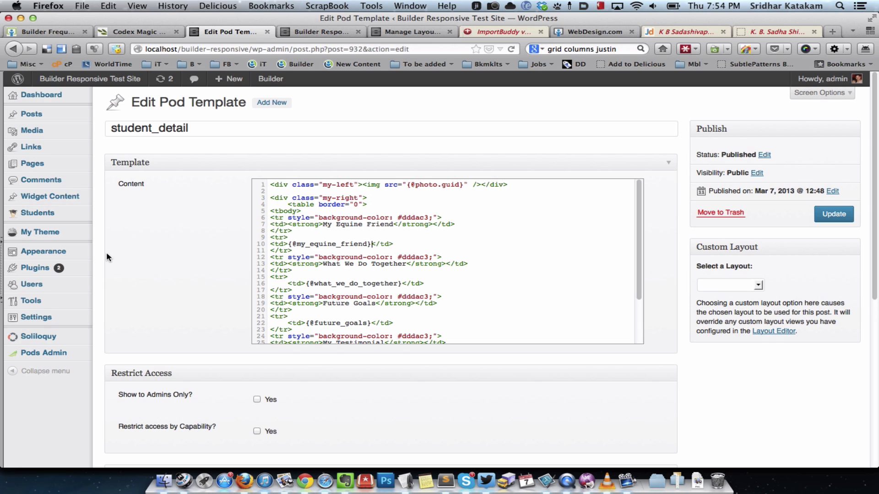
click(382, 32)
click(328, 32)
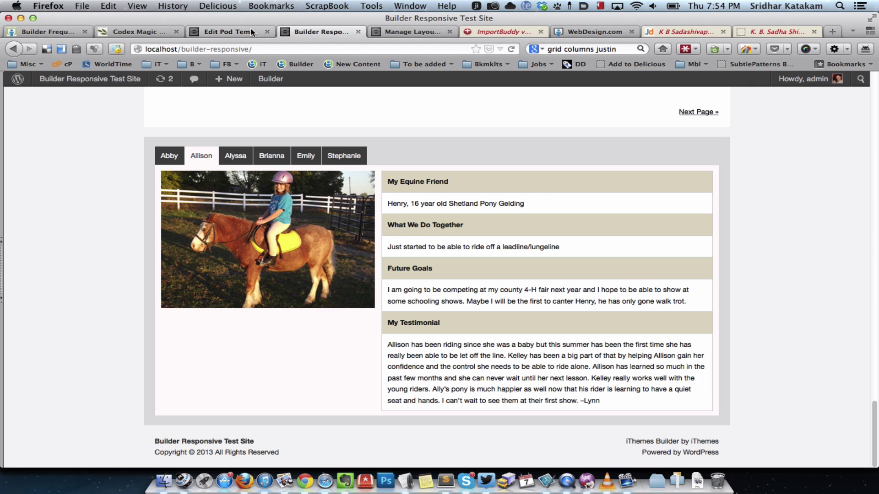
click(236, 32)
Open My Theme > Tabber Widgets to see Students Tabber's six tabs, comparing with the live site.
mouse_move(67, 235)
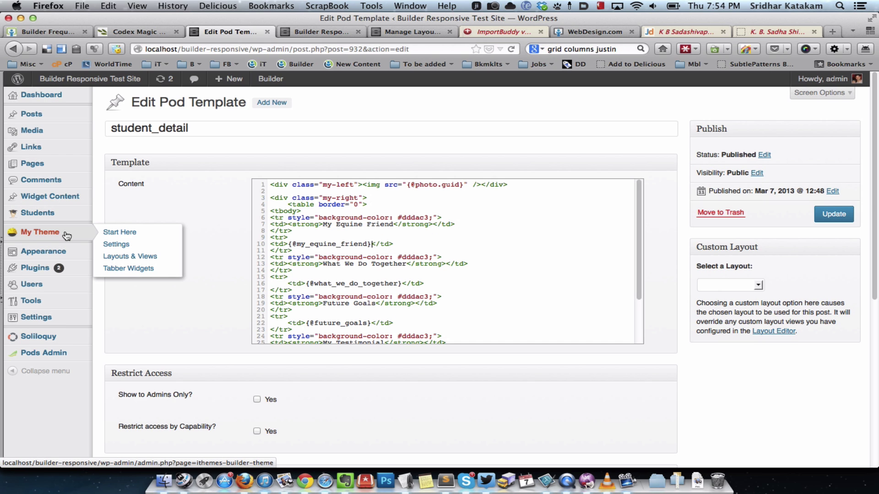
click(114, 268)
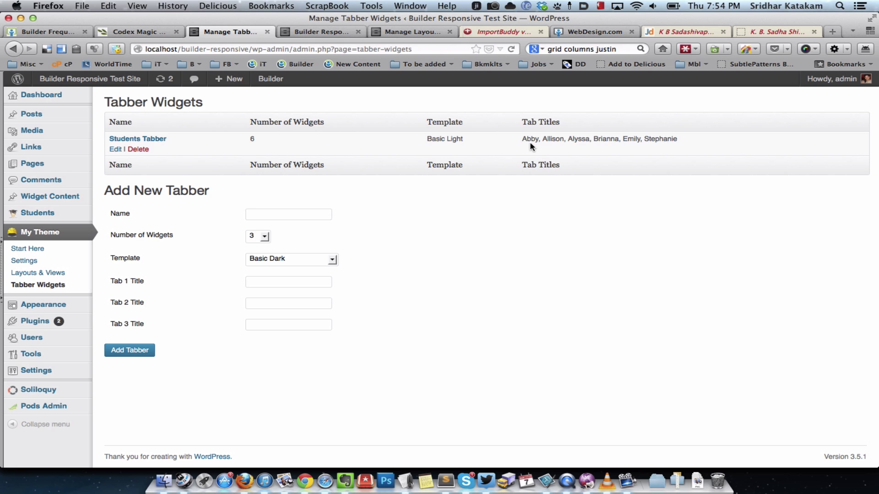
key(super+grave)
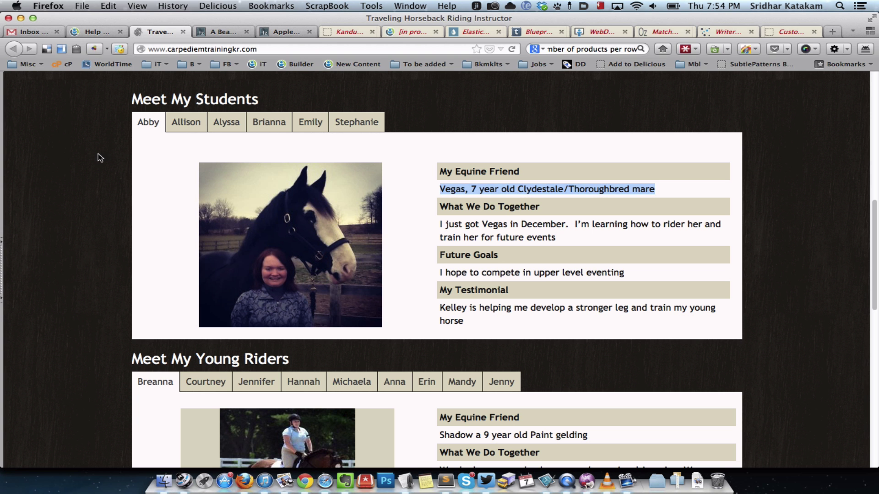
key(super+grave)
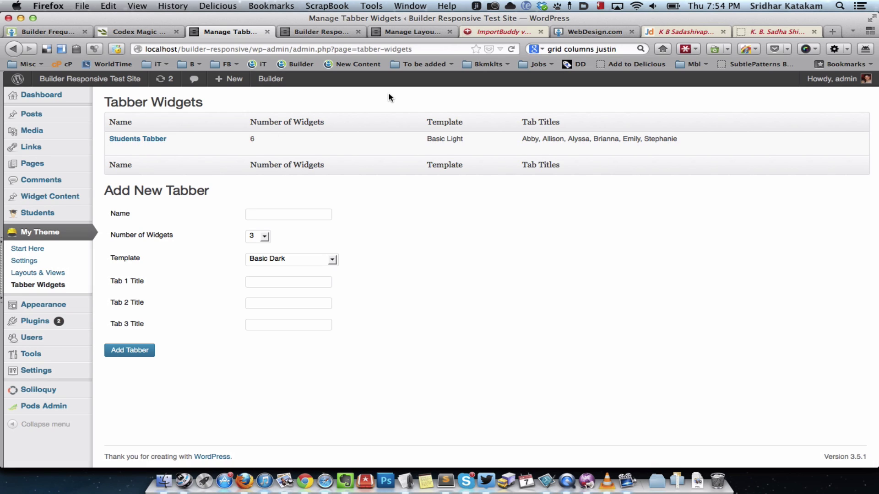
click(399, 29)
mouse_move(373, 177)
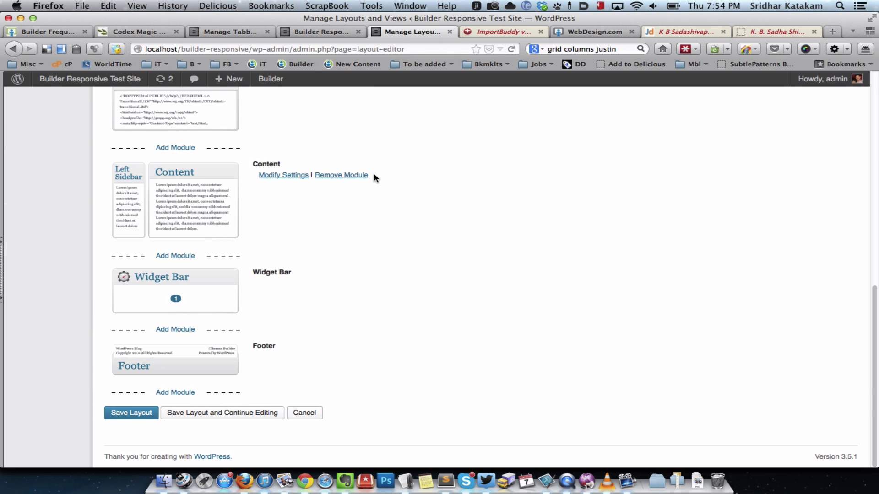
mouse_move(269, 293)
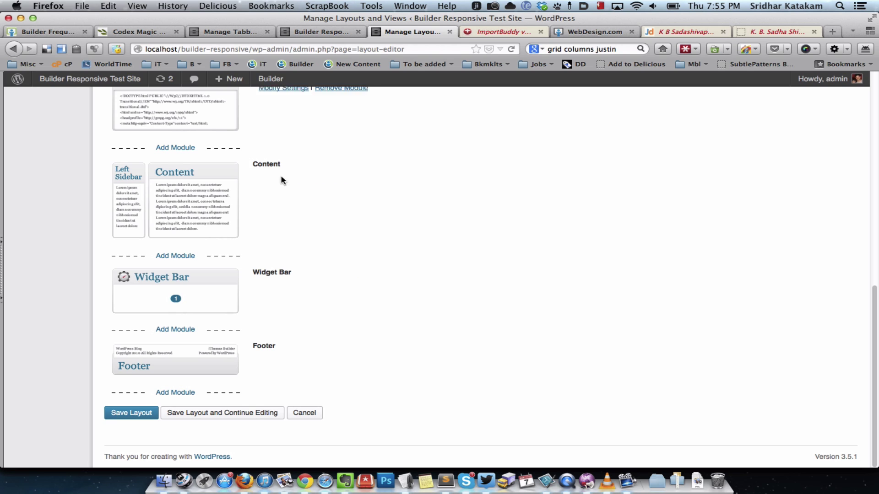
mouse_move(279, 180)
scroll(278, 188, up, 1)
scroll(279, 188, up, 10)
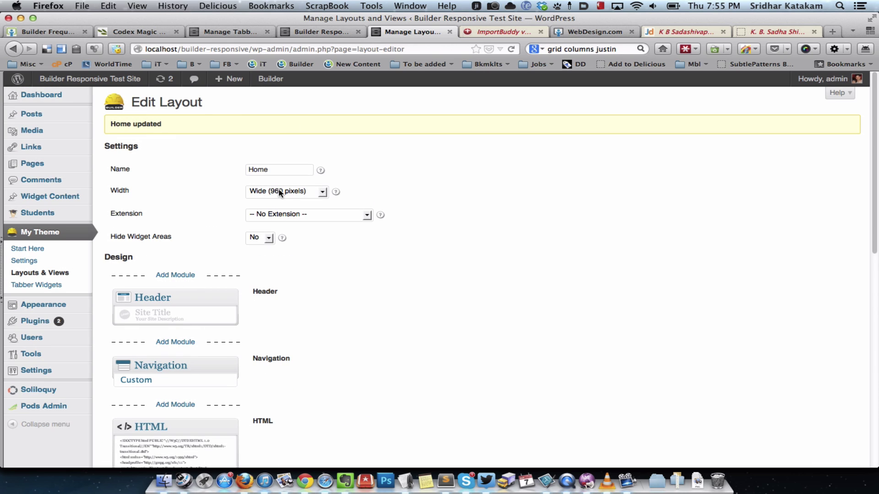
click(318, 31)
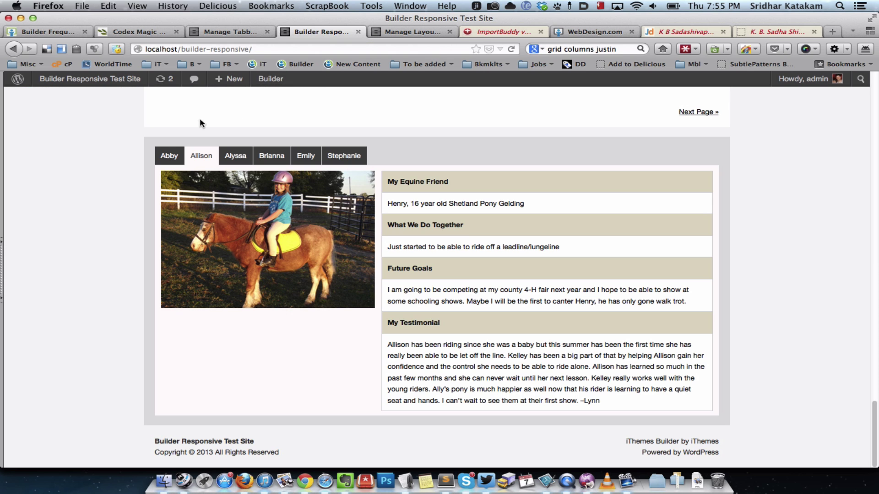
Open the Home layout's Manage Widgets page in a new tab and briefly expand Widget Bar - 1.
mouse_move(271, 78)
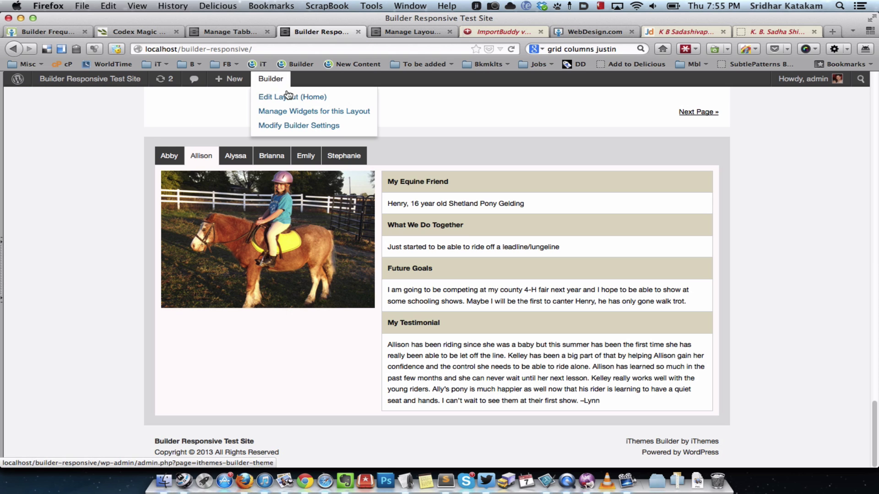
right_click(292, 111)
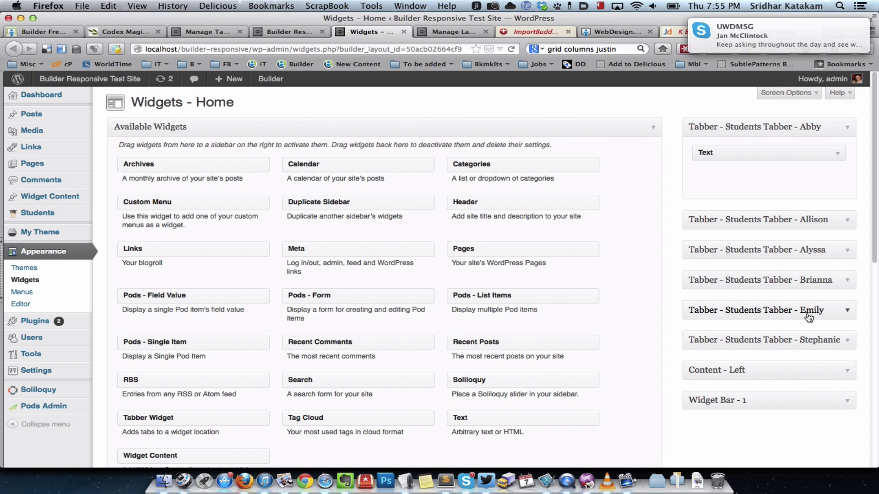
click(848, 402)
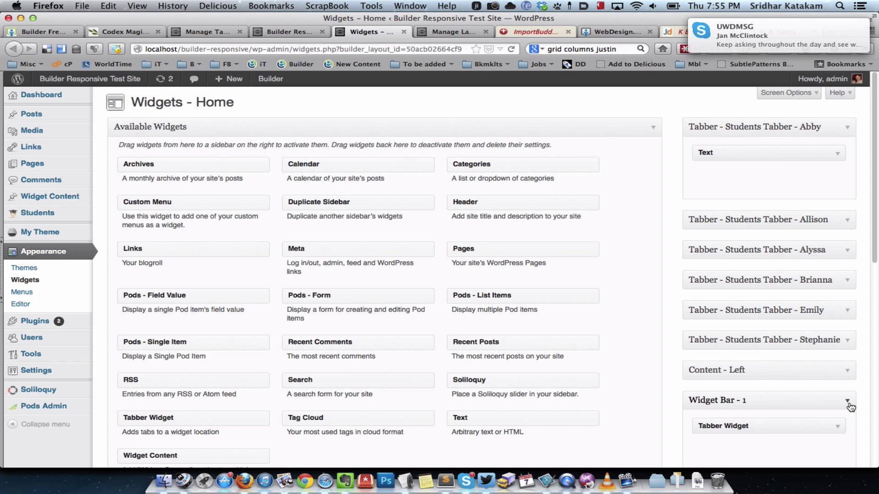
click(848, 402)
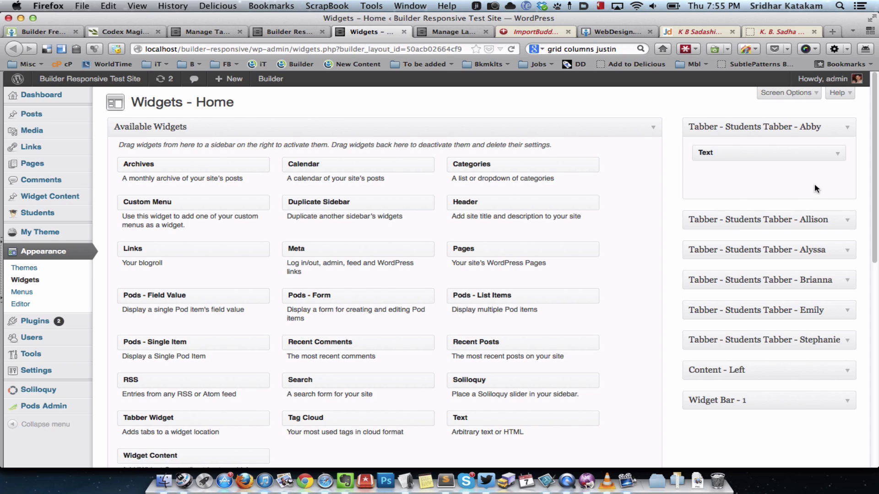
click(837, 155)
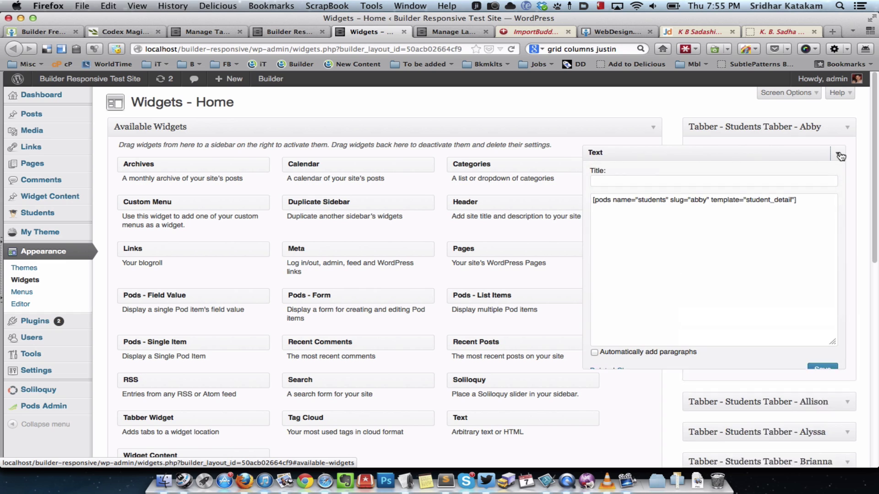
click(821, 205)
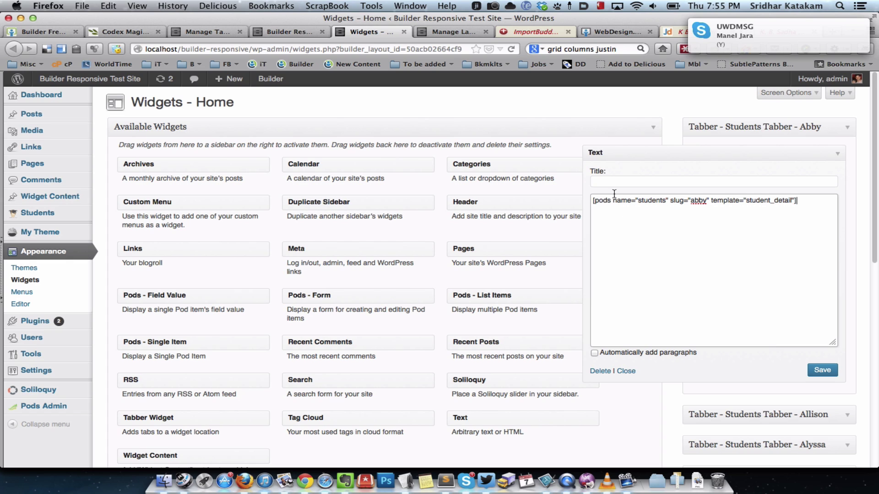
double_click(604, 204)
double_click(659, 200)
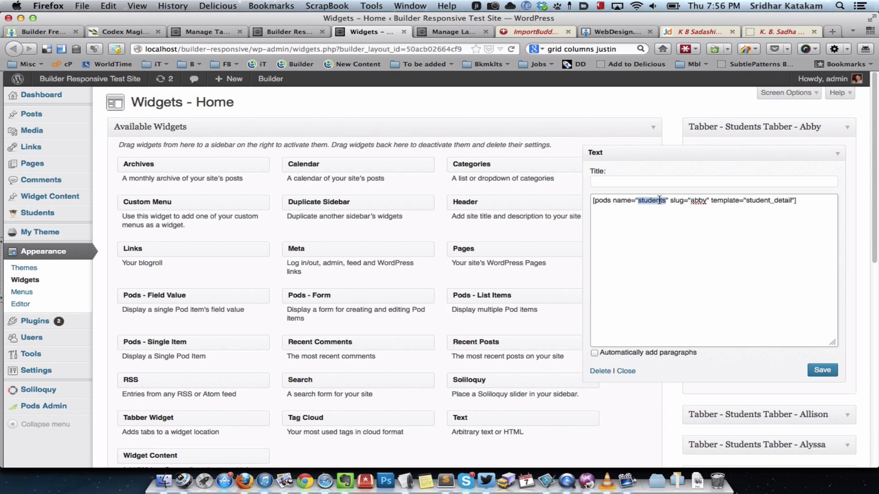
double_click(699, 202)
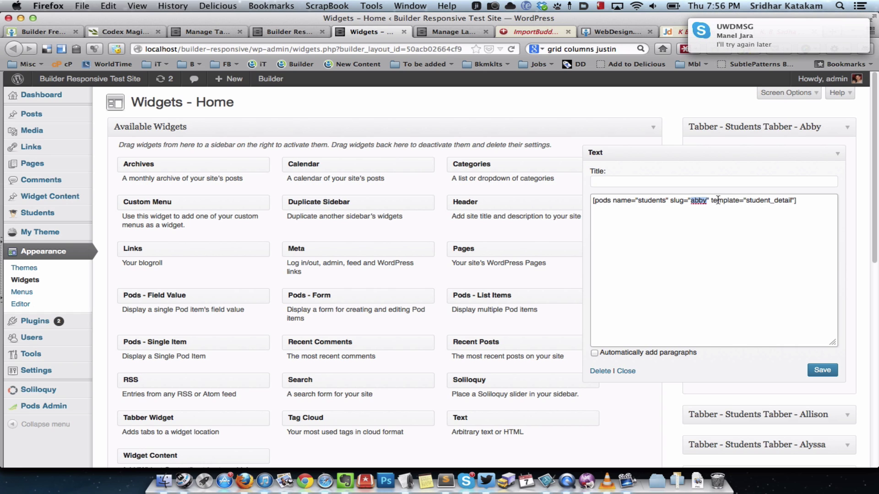
click(733, 200)
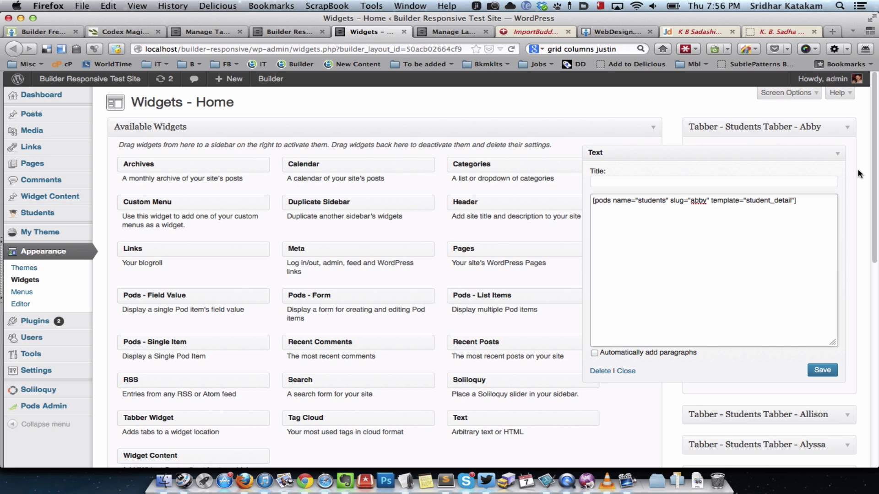
click(839, 154)
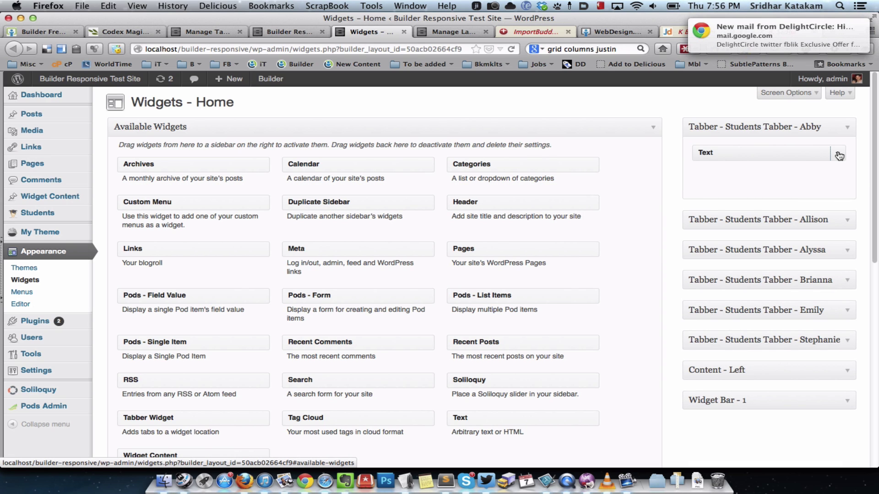
click(839, 156)
triple_click(775, 212)
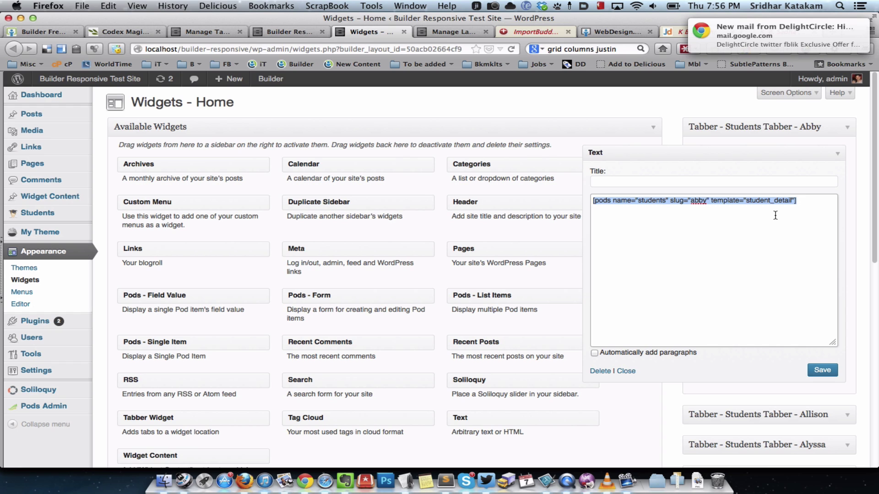
click(838, 154)
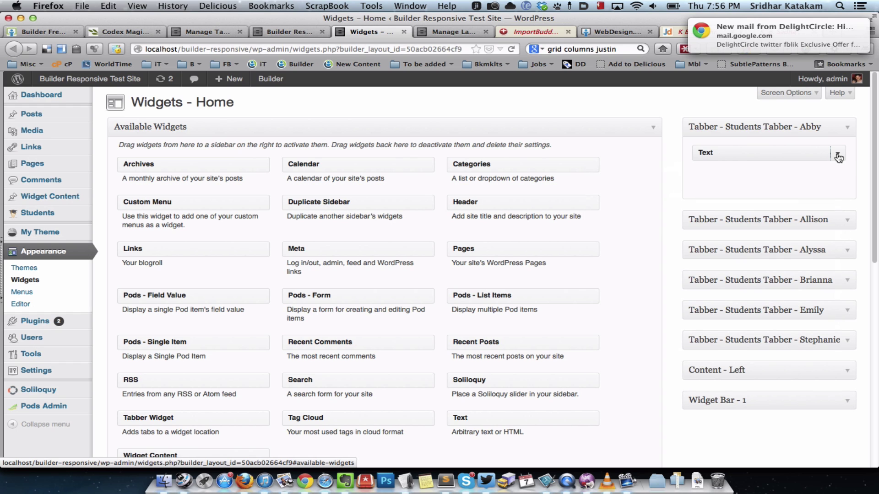
click(854, 225)
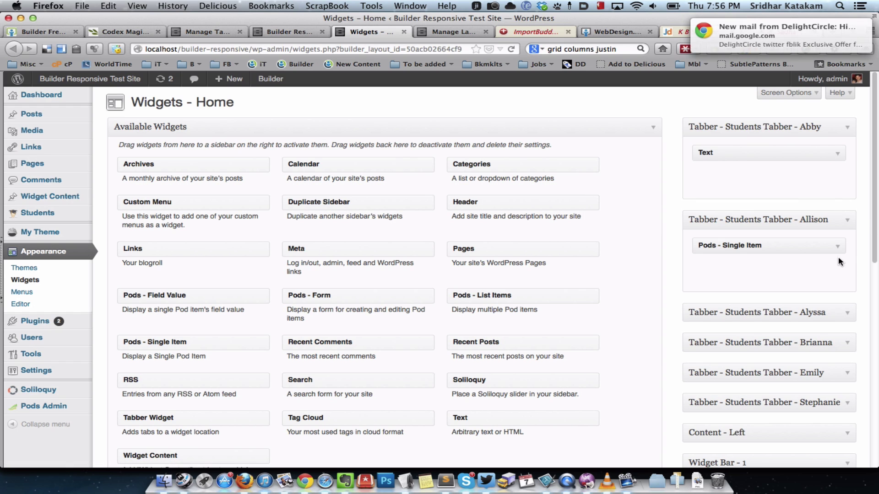
click(839, 248)
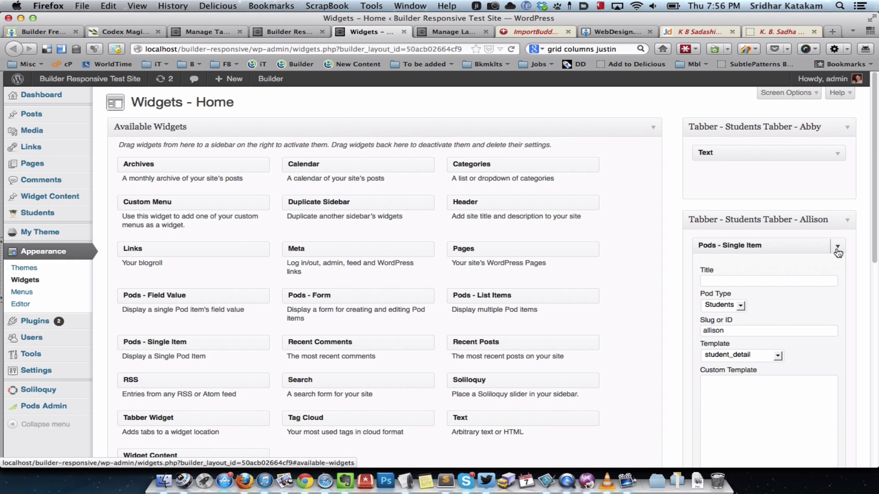
click(838, 153)
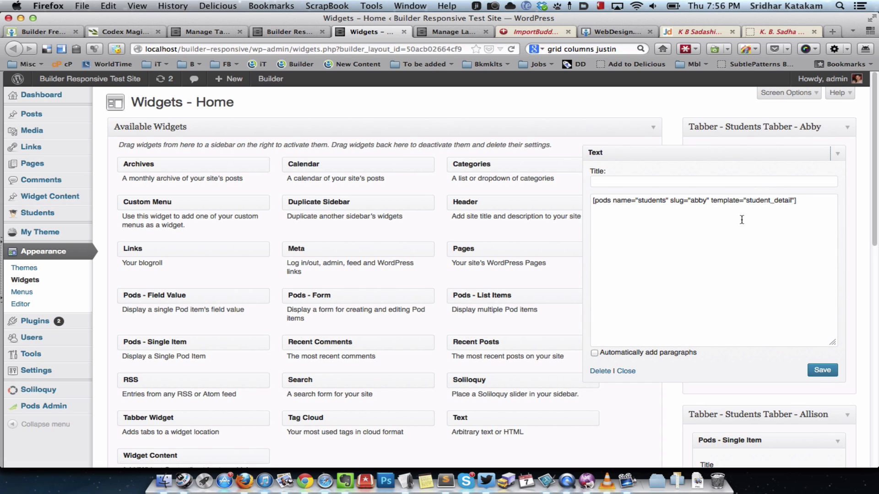
click(838, 154)
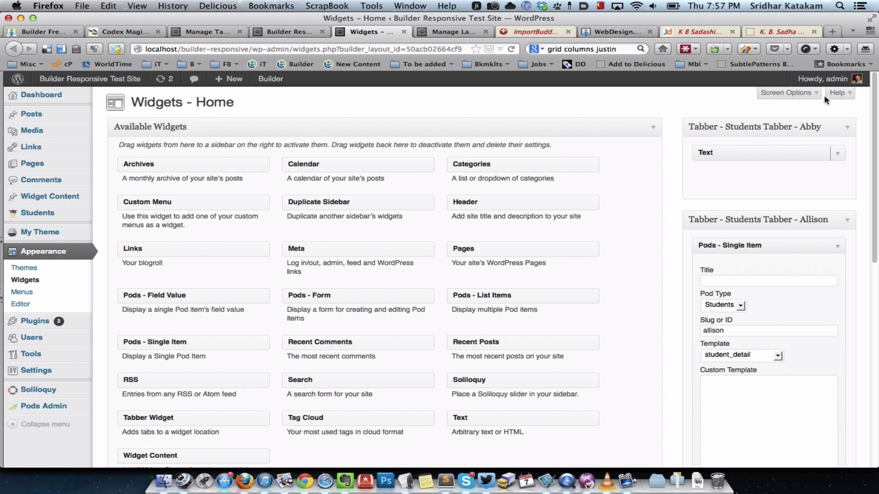
click(838, 154)
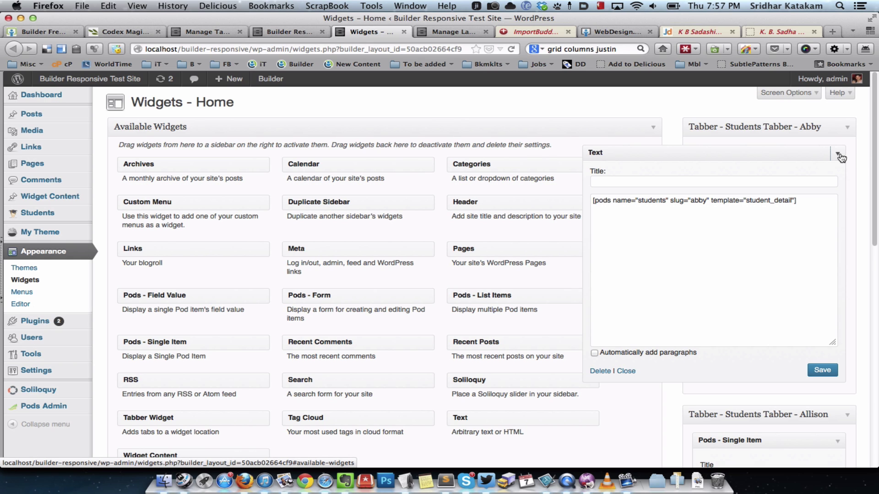
click(839, 156)
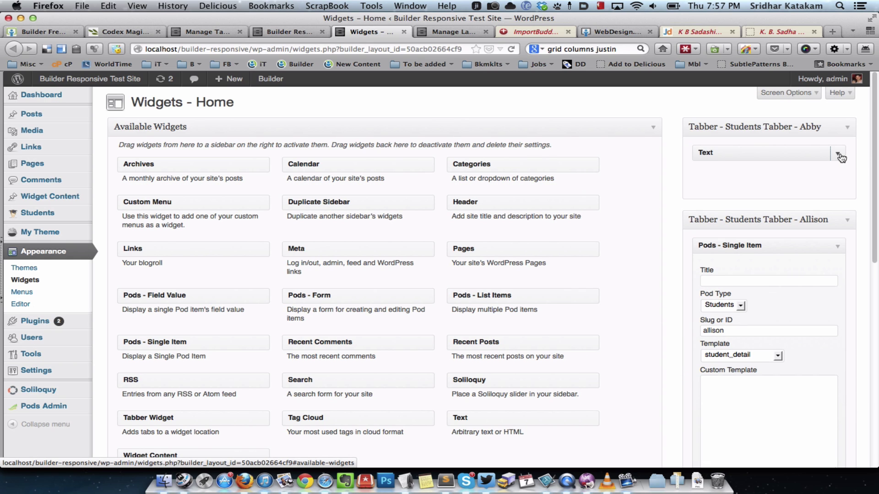
Collapse the Allison sidebar and open Widget Bar - 1's Tabber Widget showing Students Tabber.
scroll(800, 272, down, 3)
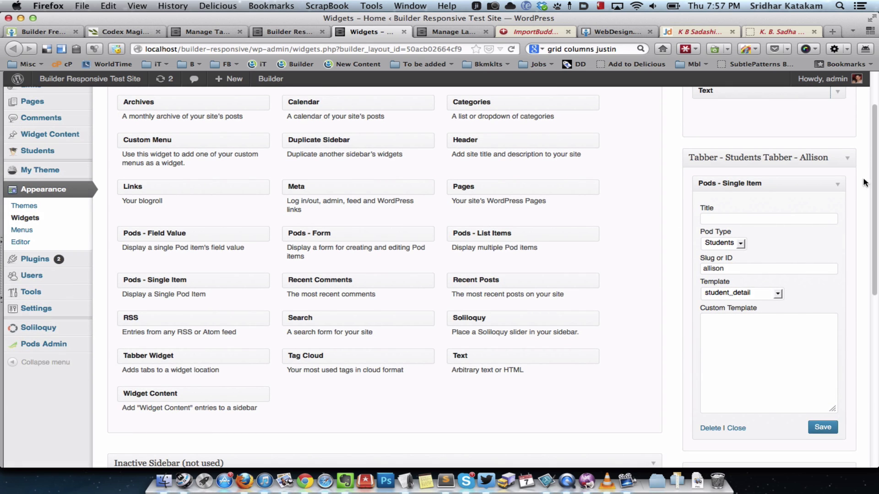
click(846, 158)
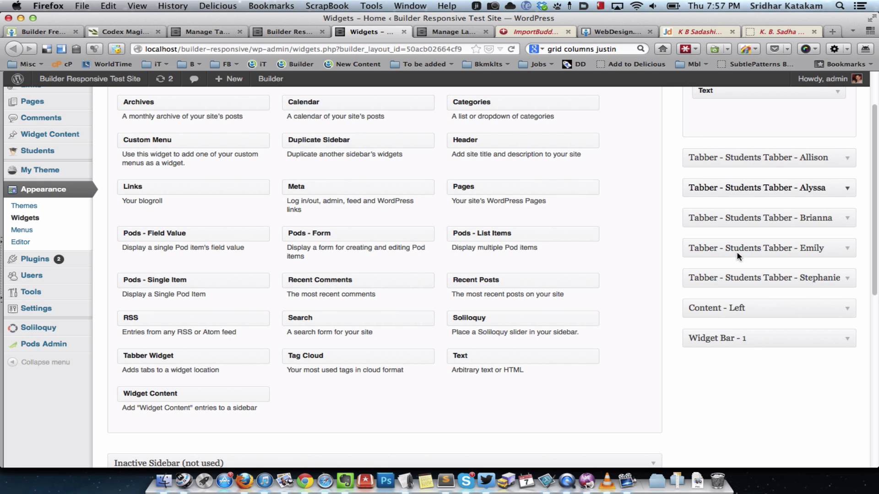
click(847, 342)
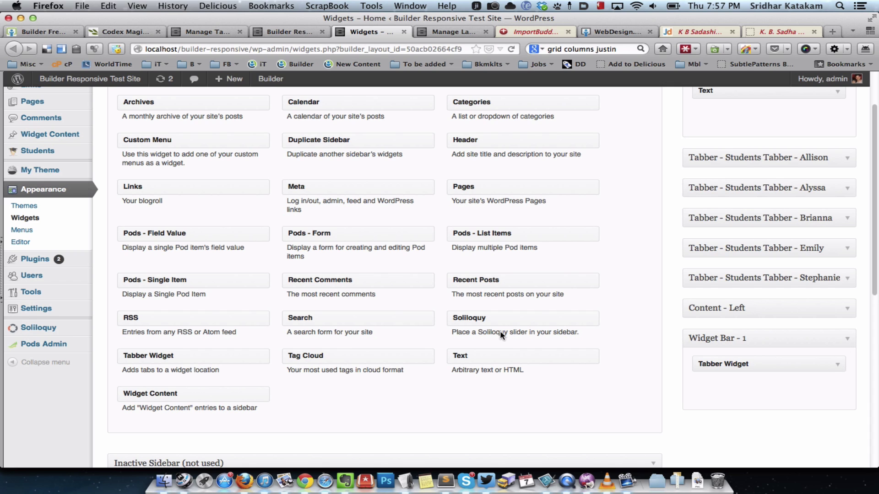
click(839, 365)
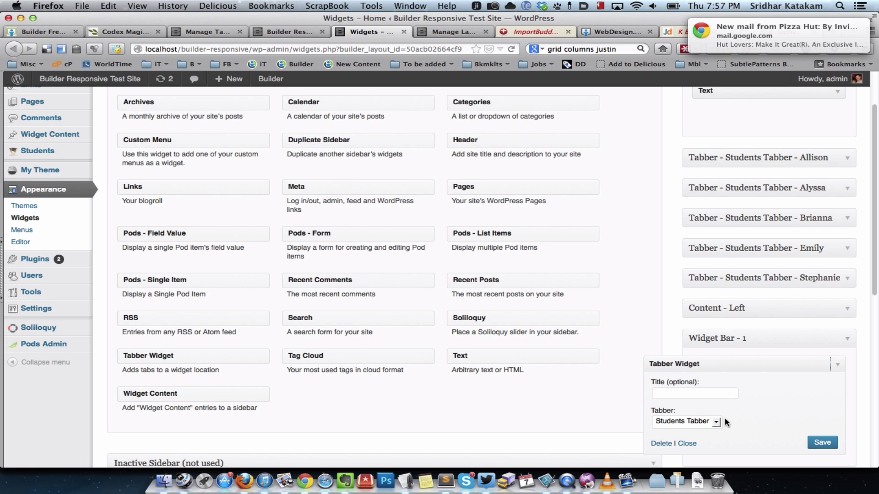
View Abby's and Allison's panels on the front-end tabber, then bring up style.css in Sublime Text.
click(283, 31)
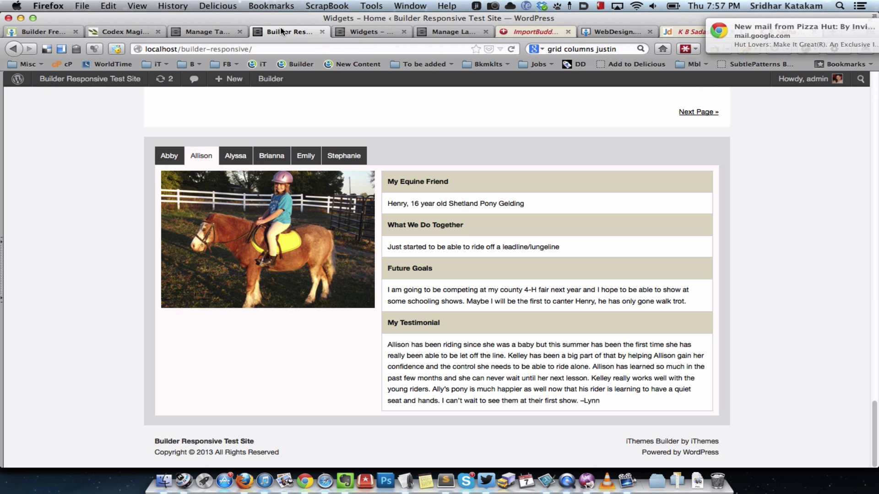
click(163, 154)
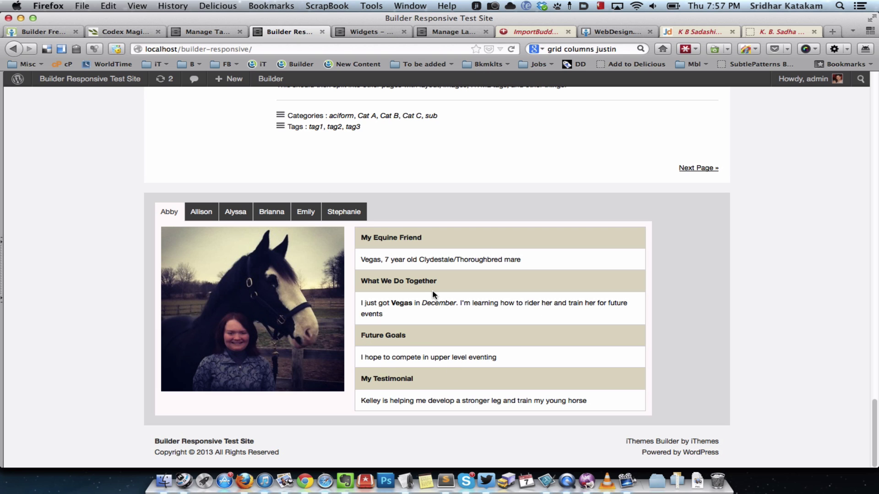
click(204, 217)
scroll(185, 349, down, 2)
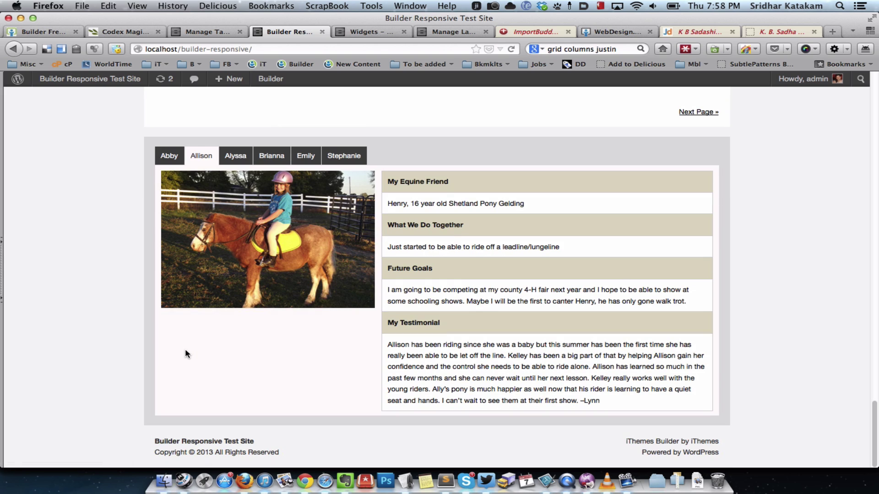
click(451, 474)
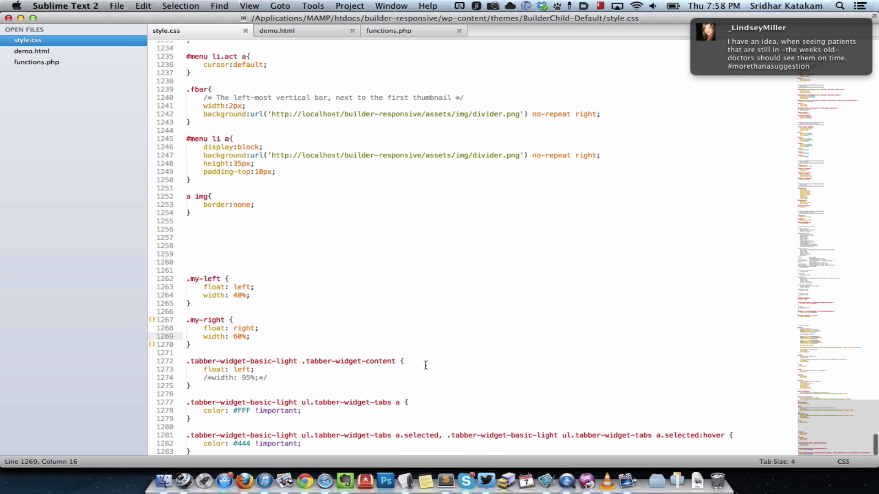
Comment out float: left in .tabber-widget-basic-light .tabber-widget-content, save, and reload the site.
click(245, 480)
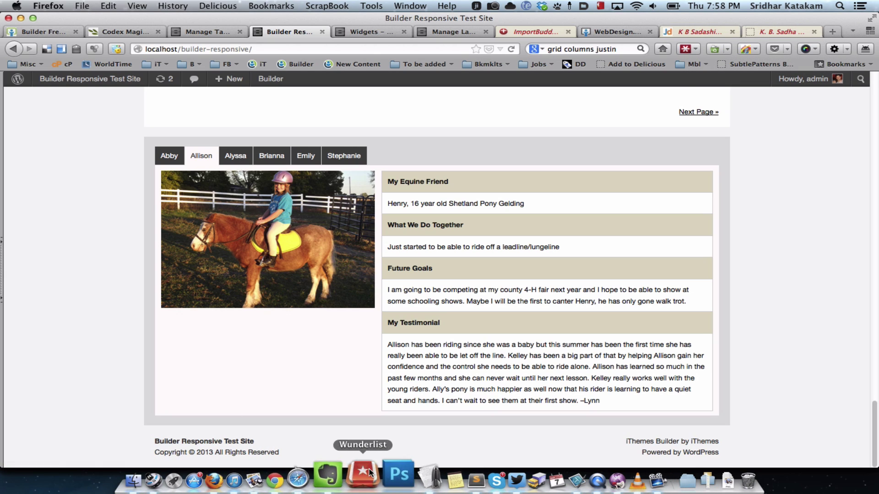
click(444, 478)
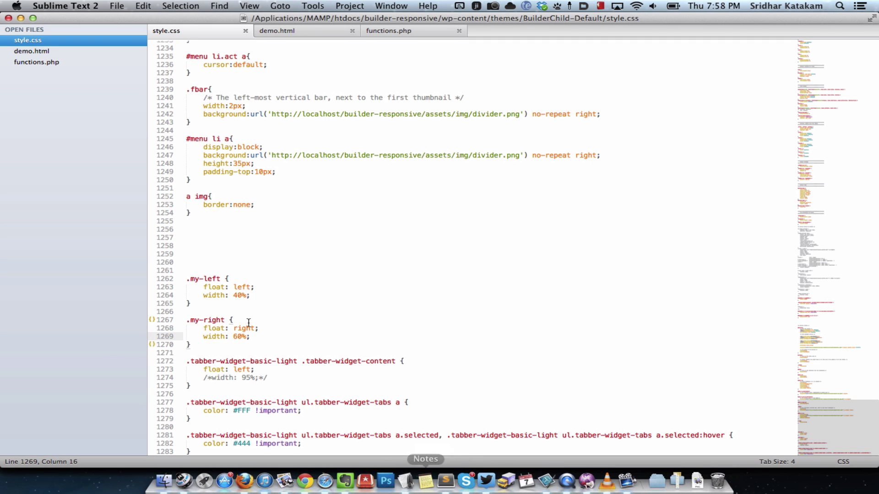
click(284, 378)
click(301, 362)
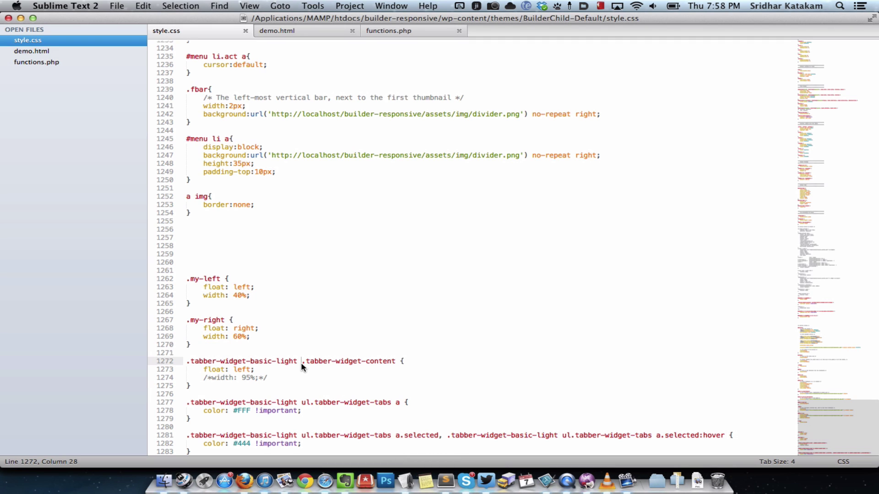
key(Down)
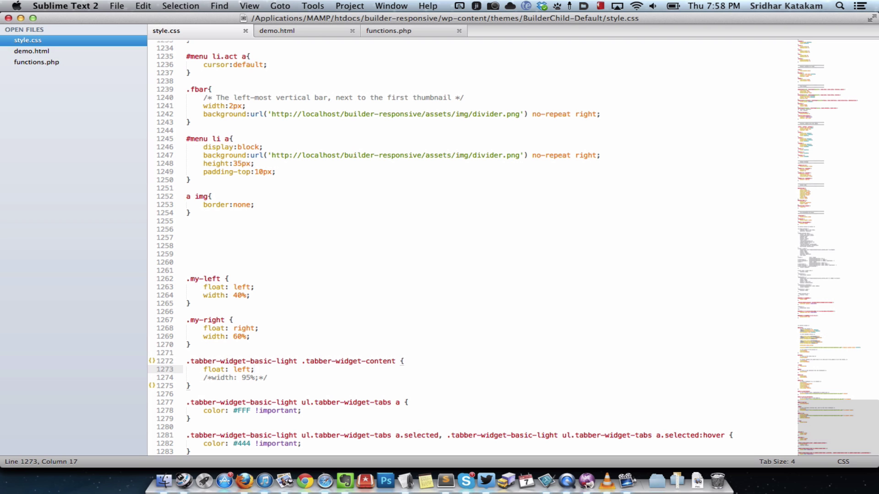
key(super+s)
key(super+Tab)
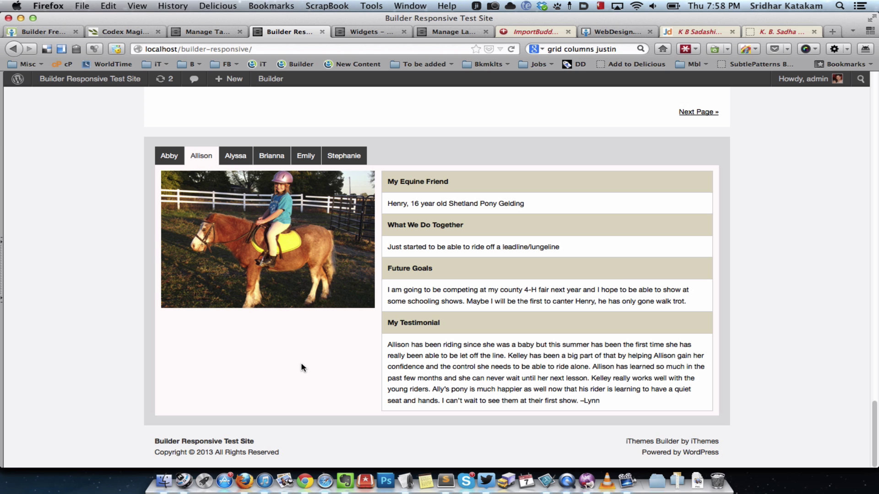
key(super+r)
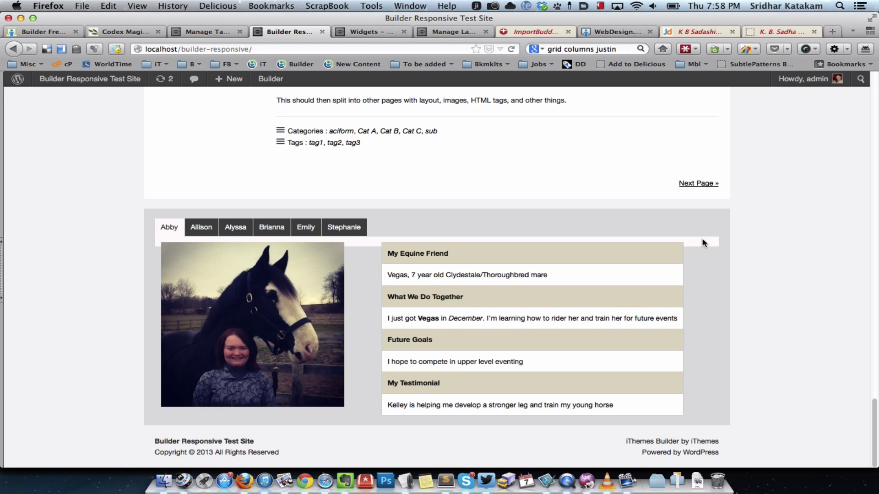
Restore float: left, save style.css, and recheck the front-end tabs in the browser.
key(super+Tab)
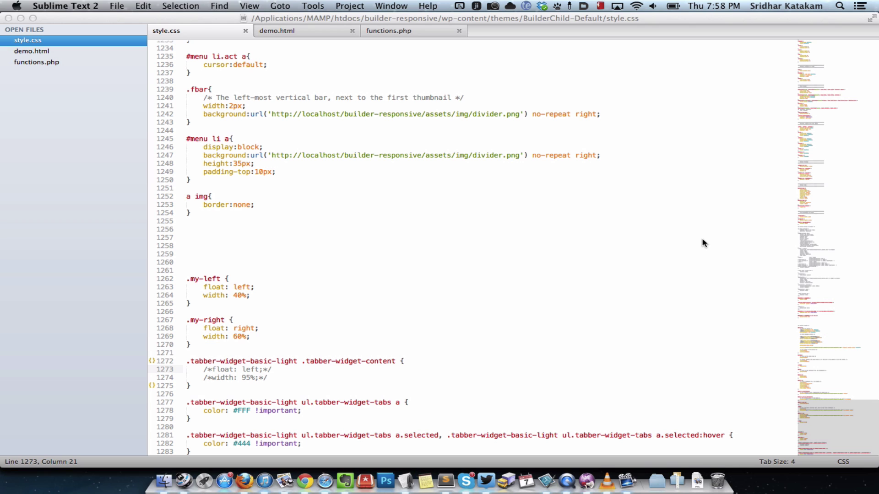
key(super+slash)
key(super+s)
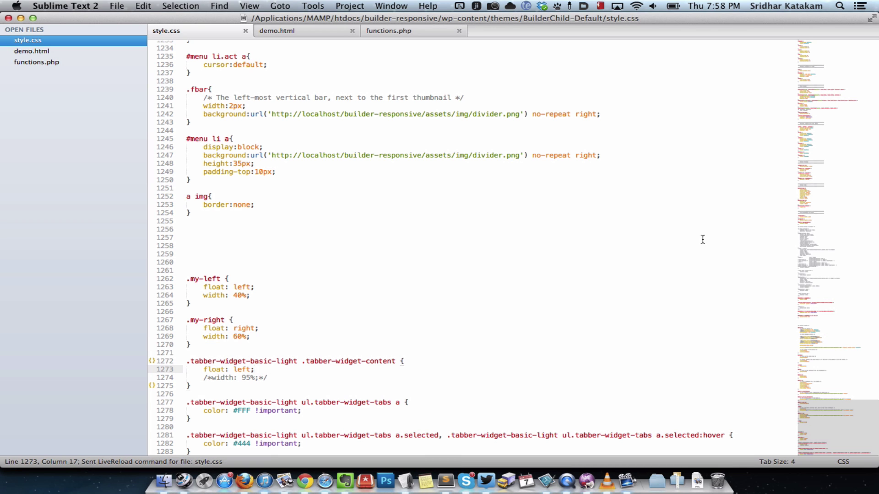
key(super+Tab)
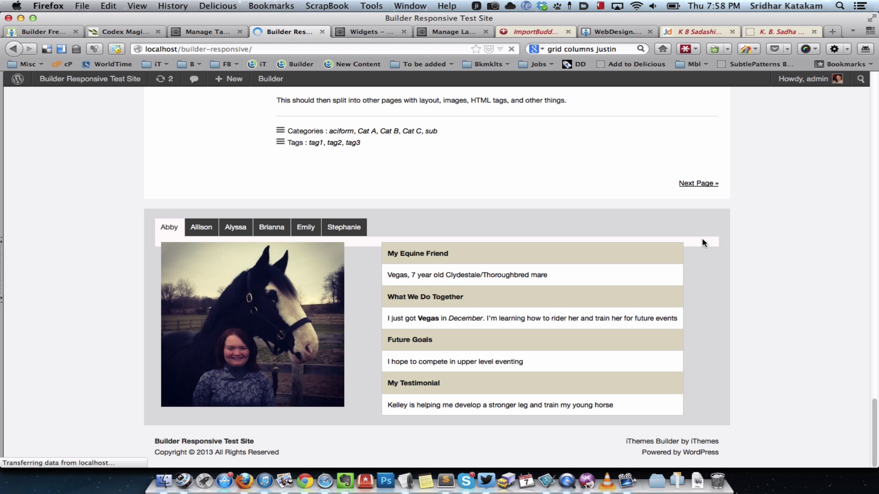
key(super+Tab)
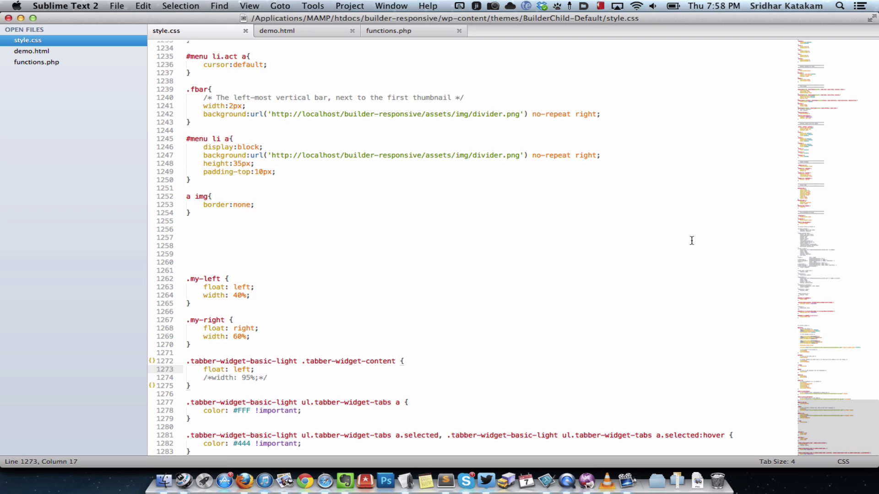
key(super+Tab)
View Allison's tab, then Abby's tab, whose content box now fits snugly around her details.
click(212, 225)
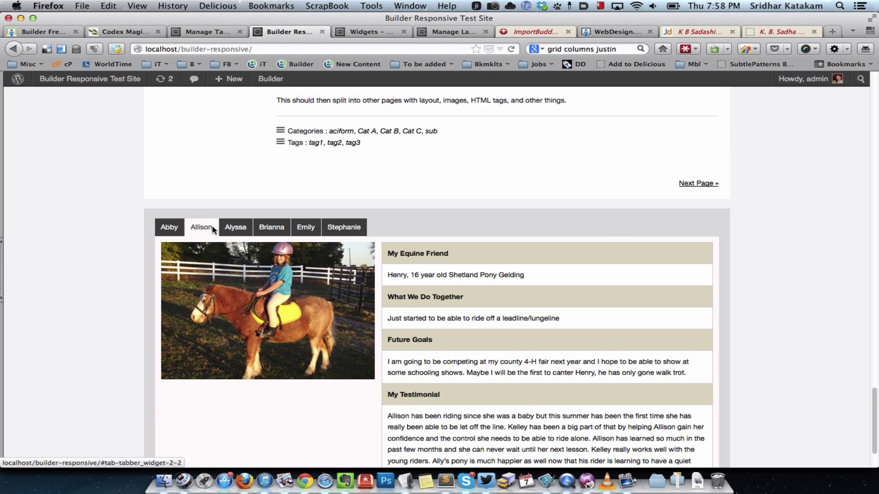
click(172, 226)
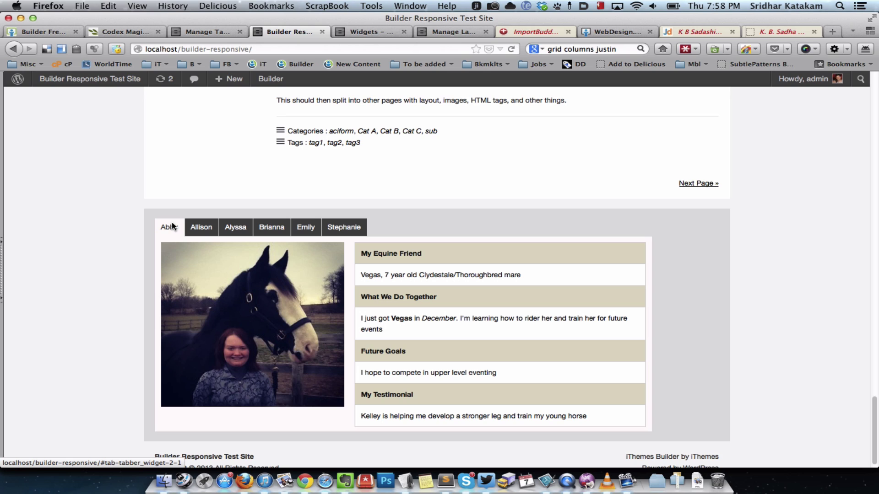